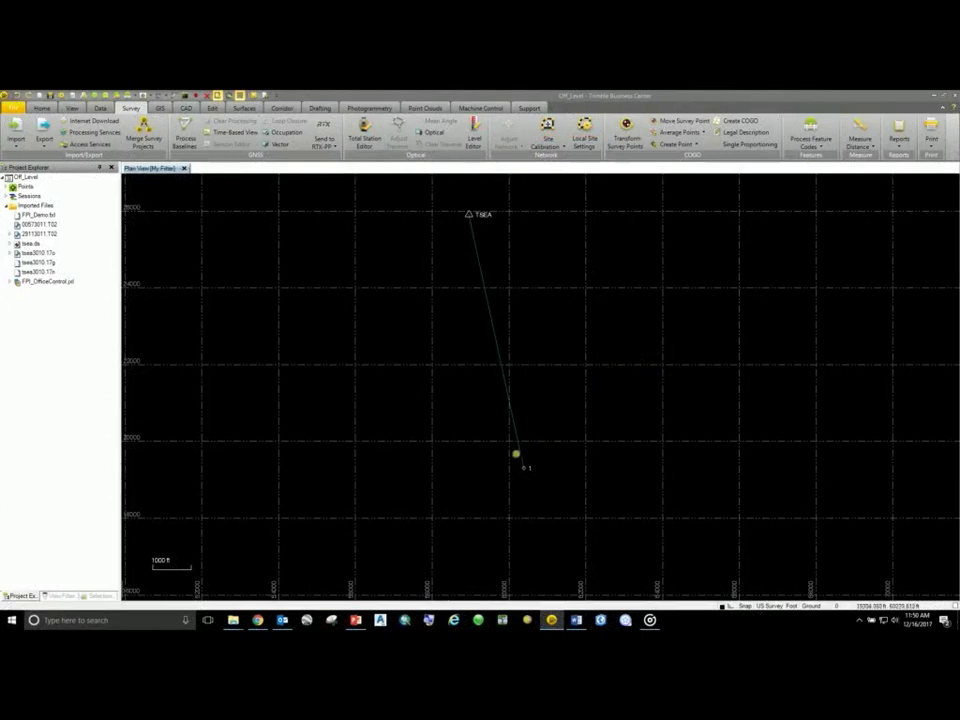
Process the TSEA-to-point-1 baseline and discard the float result without saving.
{"action": "left_click_drag", "start_coordinate": [585, 354], "coordinate": [568, 401]}
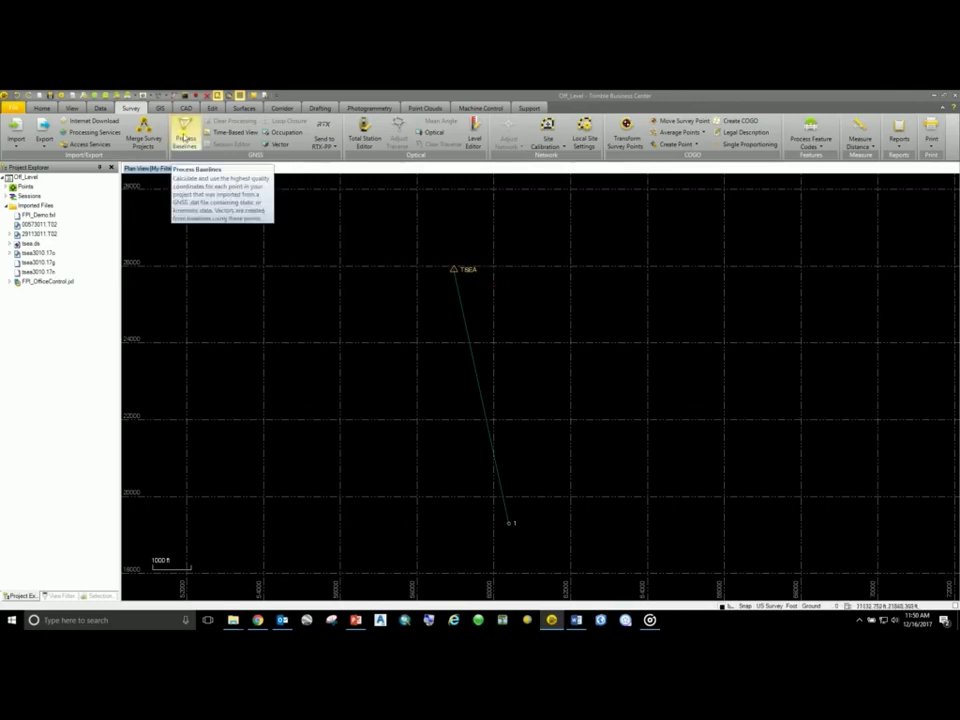
{"action": "left_click", "coordinate": [191, 142]}
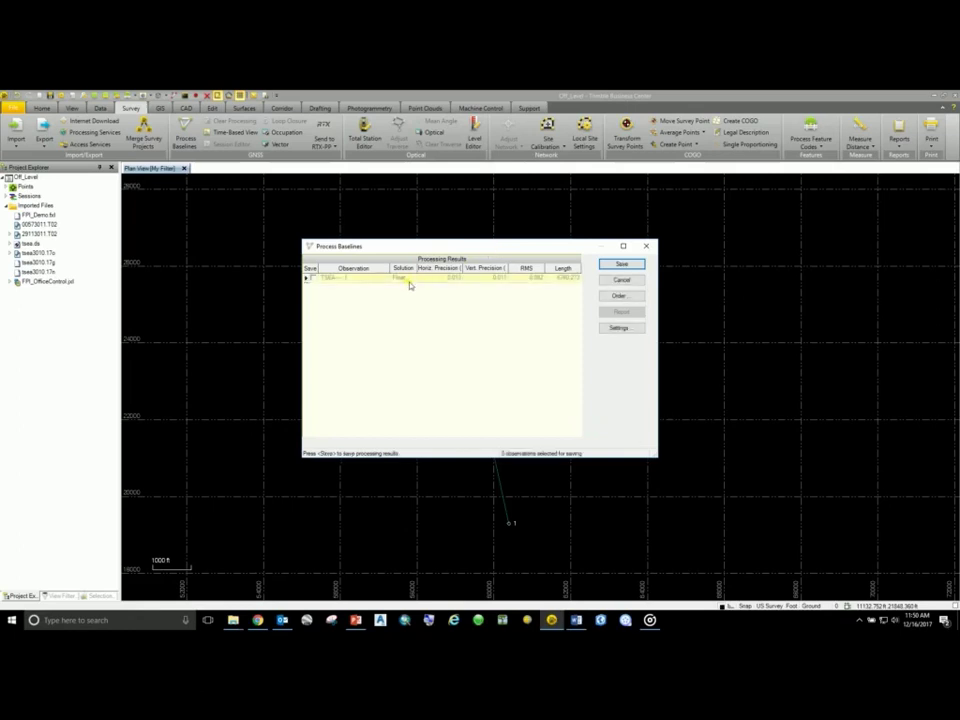
{"action": "left_click", "coordinate": [310, 277]}
{"action": "left_click", "coordinate": [621, 281]}
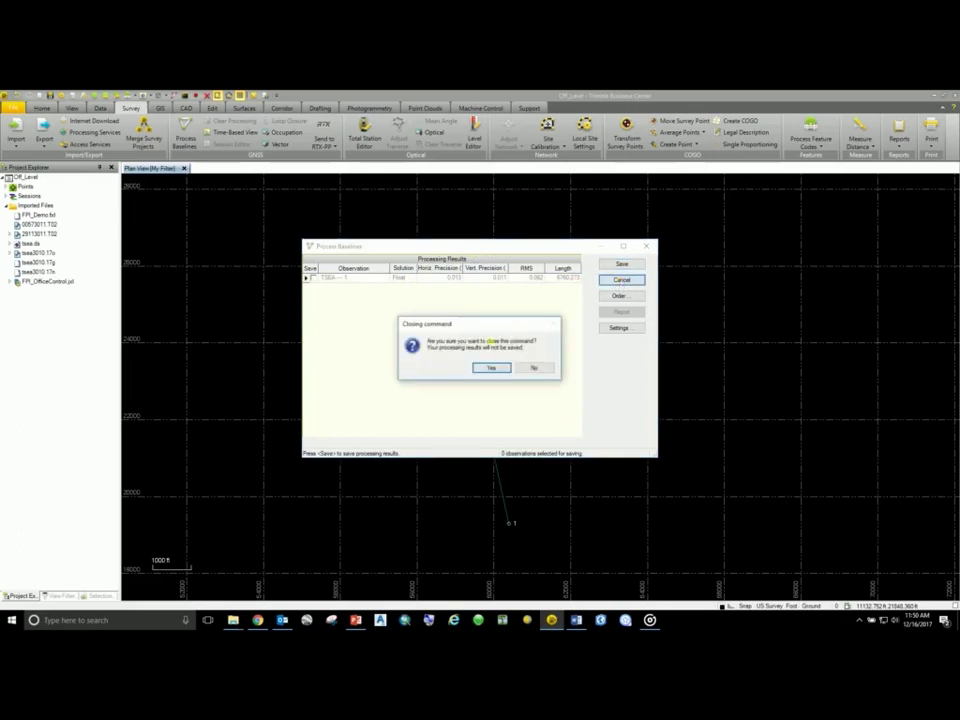
{"action": "left_click", "coordinate": [484, 366]}
Force point 1's static occupation to continuous in its Properties, accepting removal of the TSEA baseline.
{"action": "left_click_drag", "start_coordinate": [437, 437], "coordinate": [489, 491]}
{"action": "right_click", "coordinate": [491, 391]}
{"action": "left_click", "coordinate": [516, 580]}
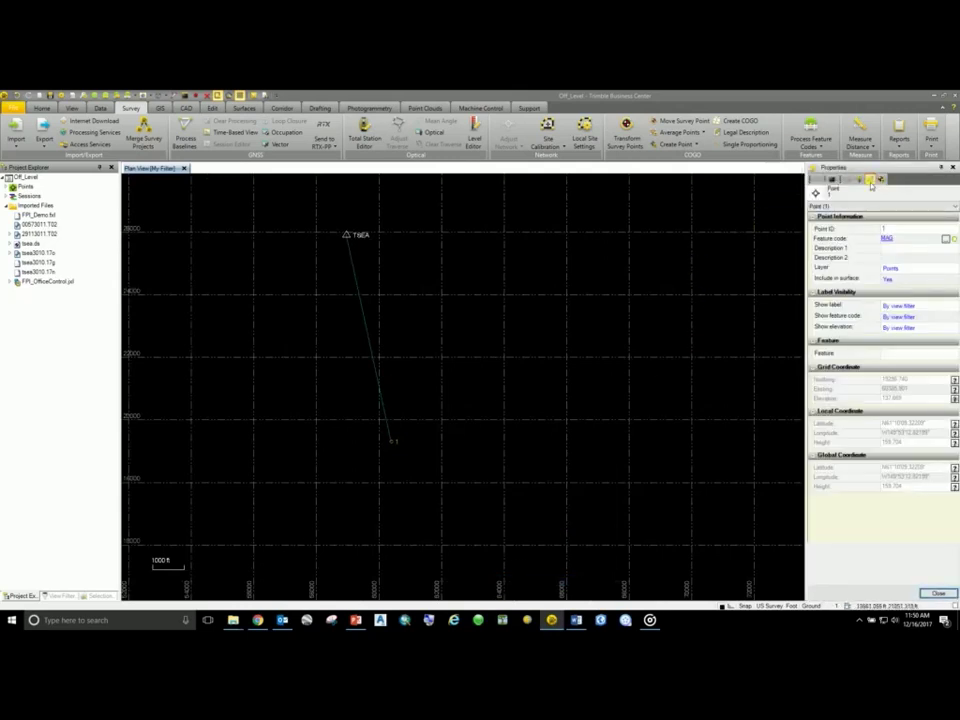
{"action": "left_click", "coordinate": [871, 186]}
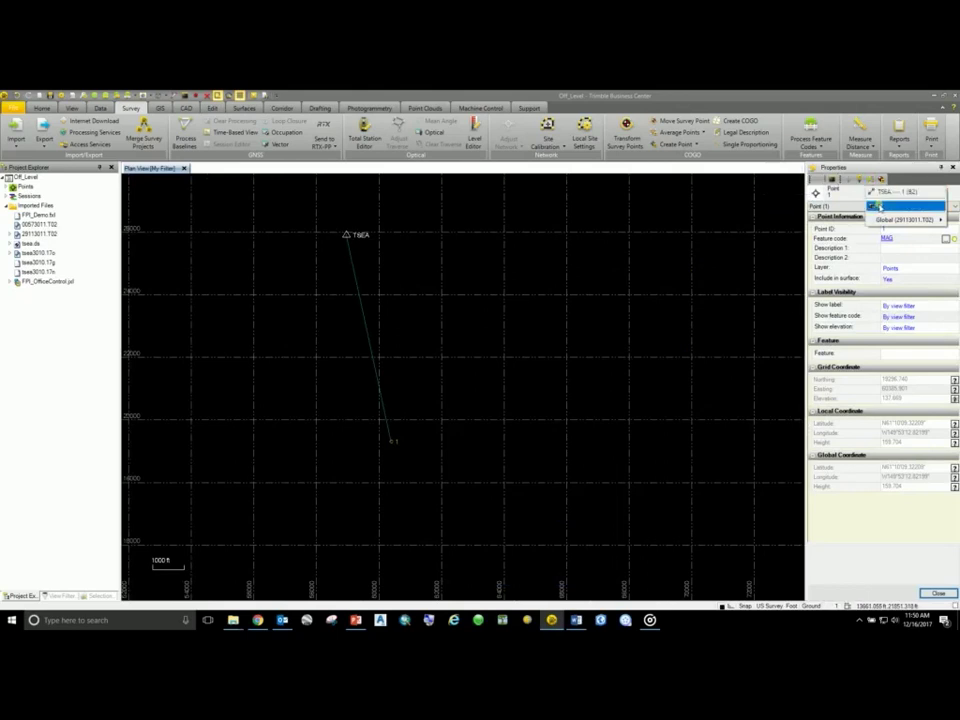
{"action": "left_click", "coordinate": [878, 206]}
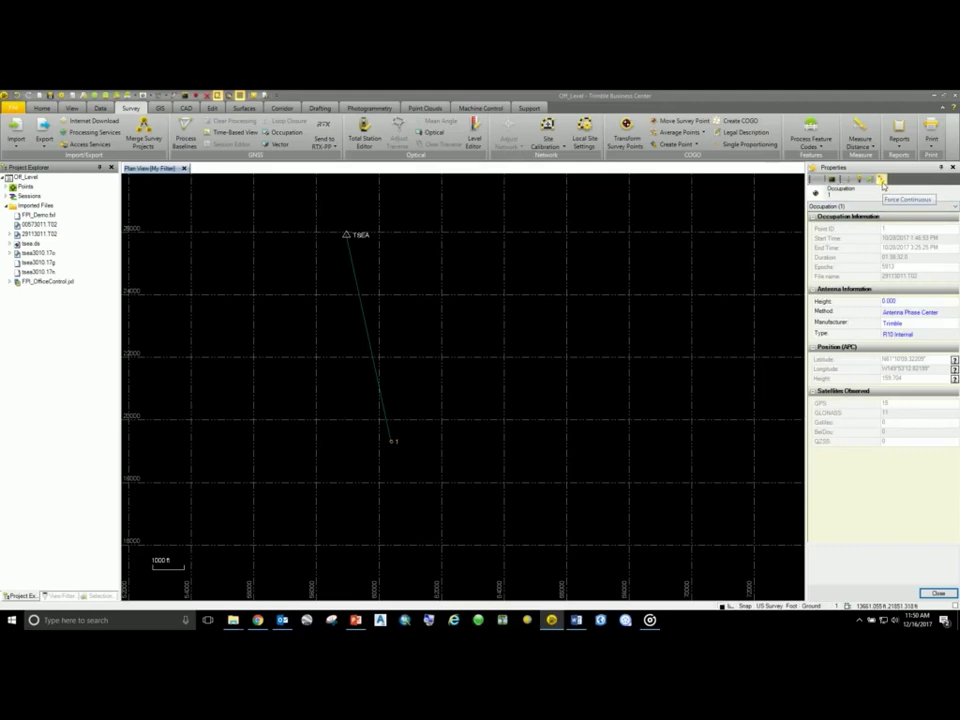
{"action": "left_click", "coordinate": [882, 182]}
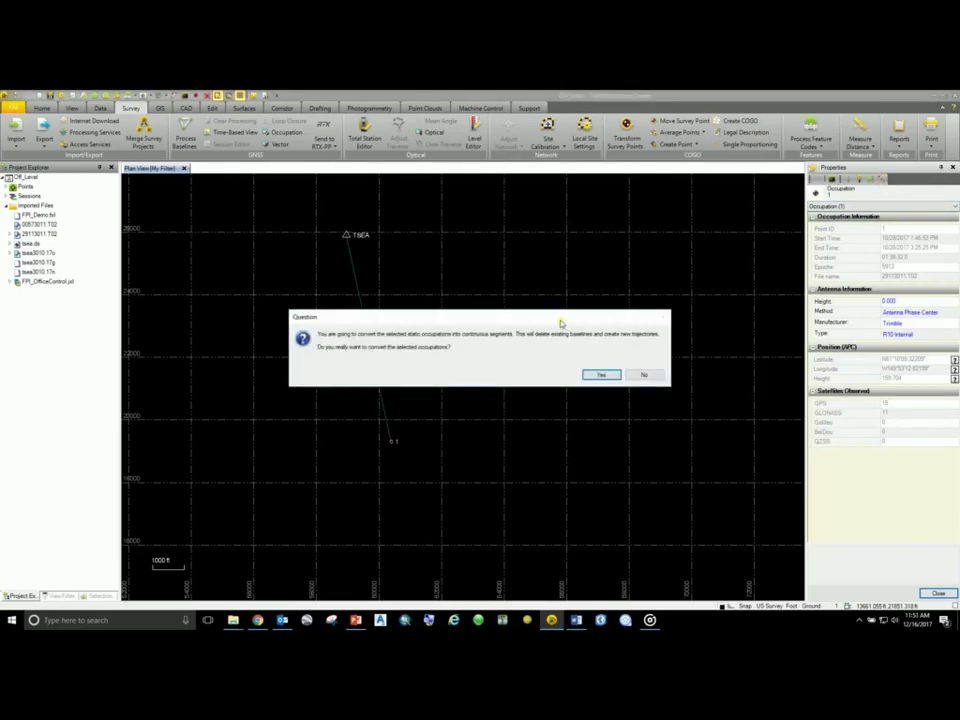
{"action": "left_click", "coordinate": [600, 372]}
{"action": "left_click_drag", "start_coordinate": [380, 320], "coordinate": [489, 332]}
{"action": "scroll", "coordinate": [489, 332], "scroll_direction": "up", "scroll_amount": 1}
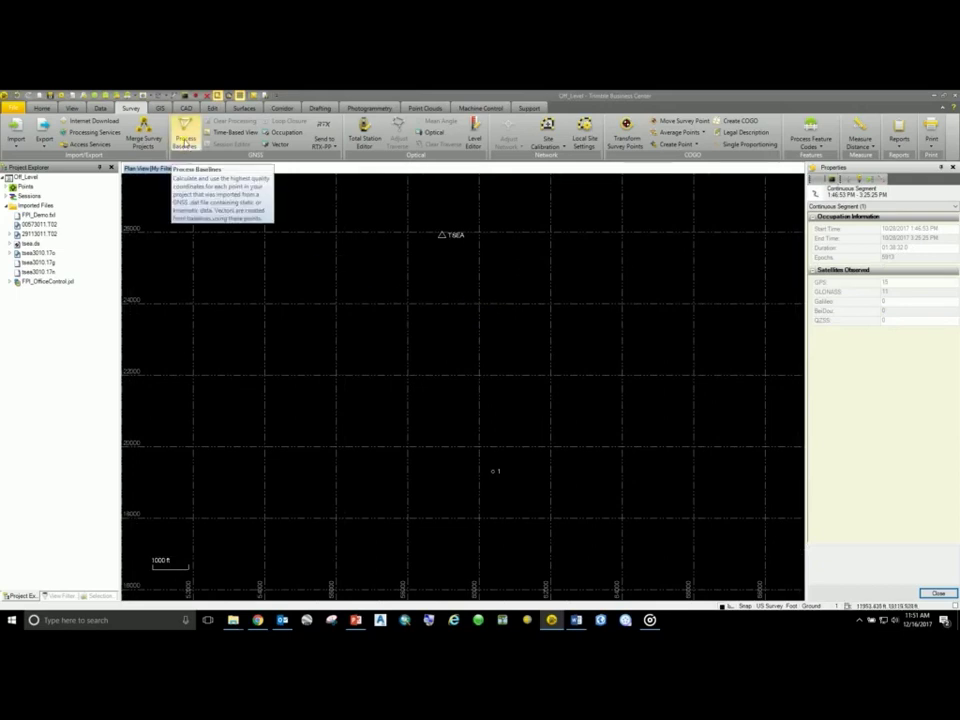
Process and save the continuous segment, then zoom in on point 1's drifting trajectory.
{"action": "left_click", "coordinate": [185, 138]}
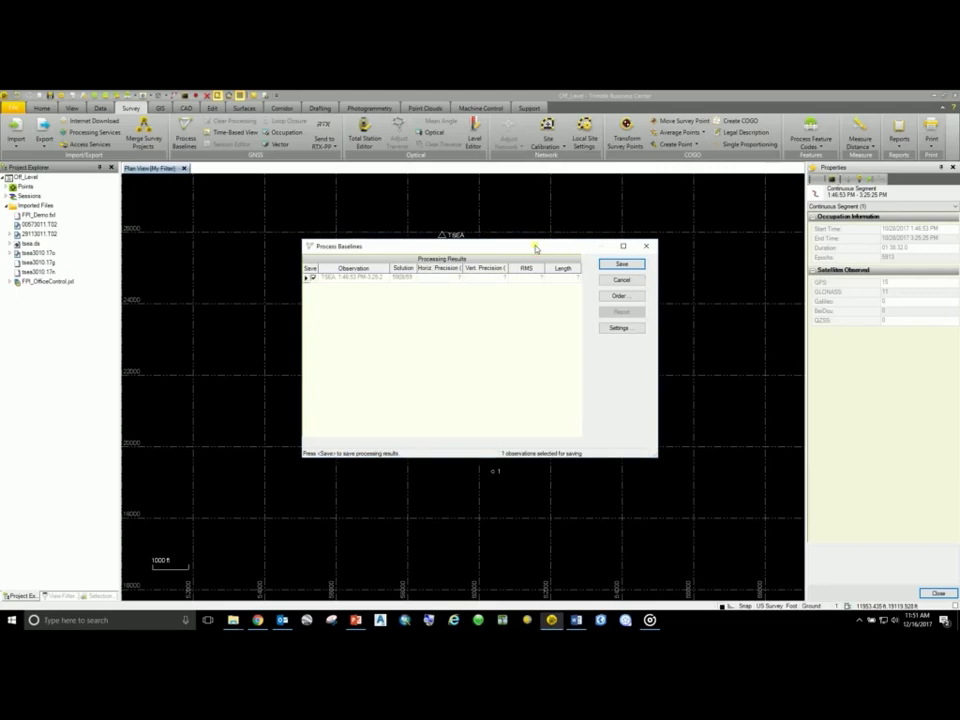
{"action": "left_click", "coordinate": [620, 264]}
{"action": "scroll", "coordinate": [493, 472], "scroll_direction": "up", "scroll_amount": 2}
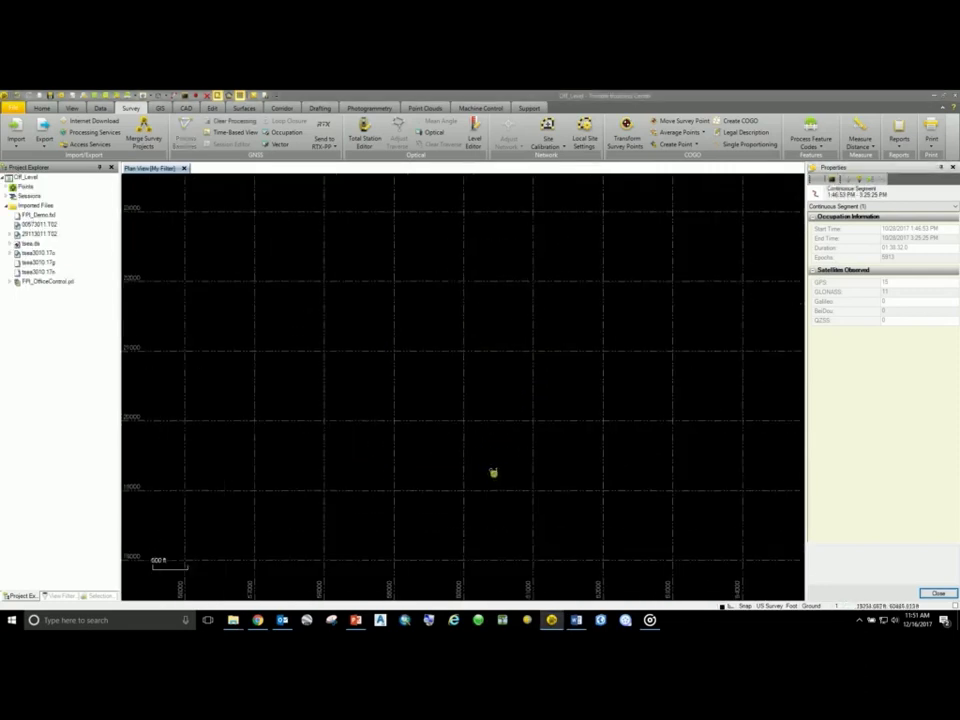
{"action": "scroll", "coordinate": [493, 472], "scroll_direction": "up", "scroll_amount": 8}
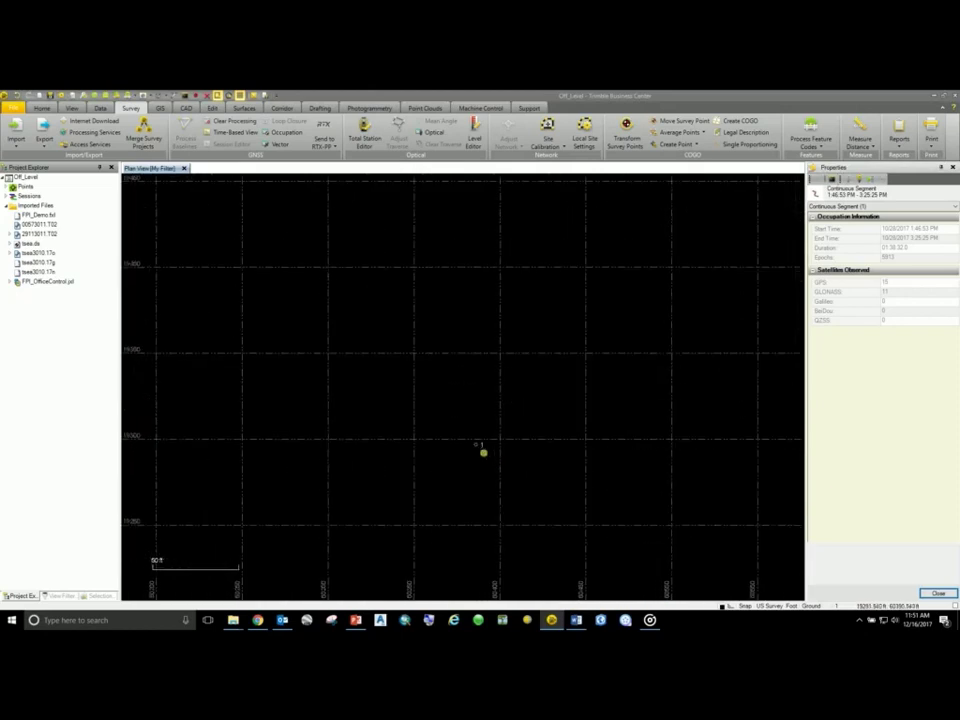
{"action": "scroll", "coordinate": [480, 445], "scroll_direction": "up", "scroll_amount": 6}
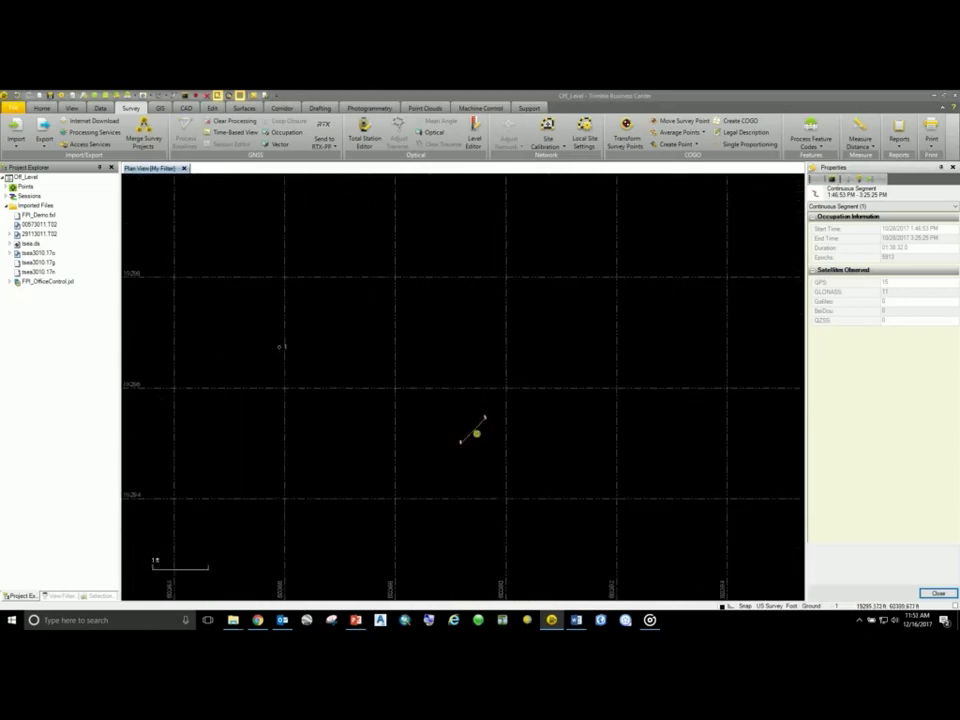
{"action": "scroll", "coordinate": [478, 428], "scroll_direction": "up", "scroll_amount": 6}
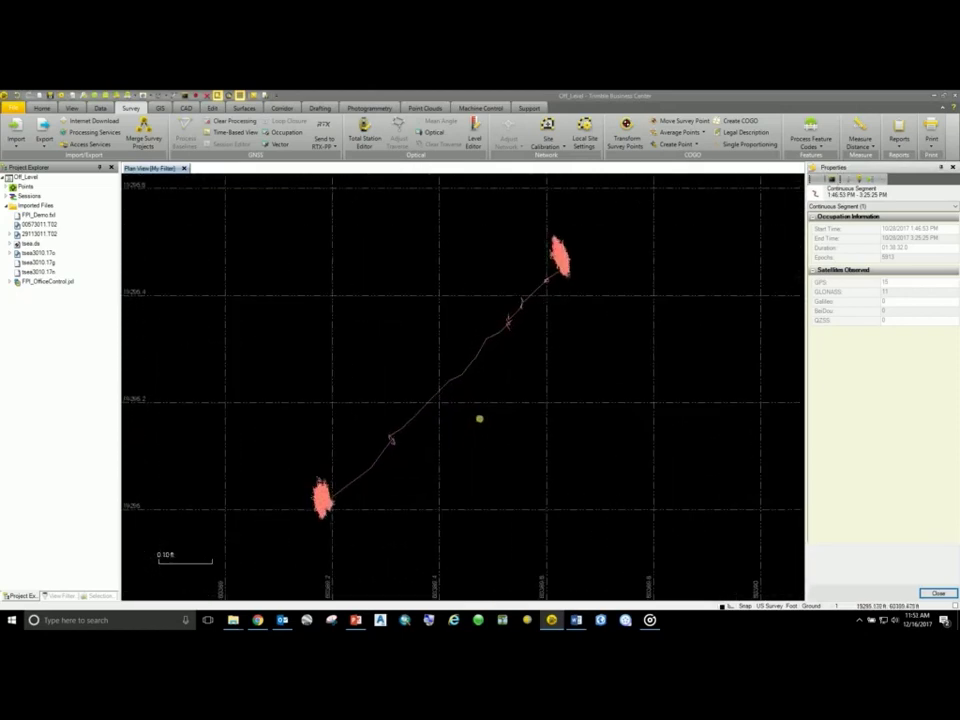
{"action": "scroll", "coordinate": [479, 418], "scroll_direction": "up", "scroll_amount": 1}
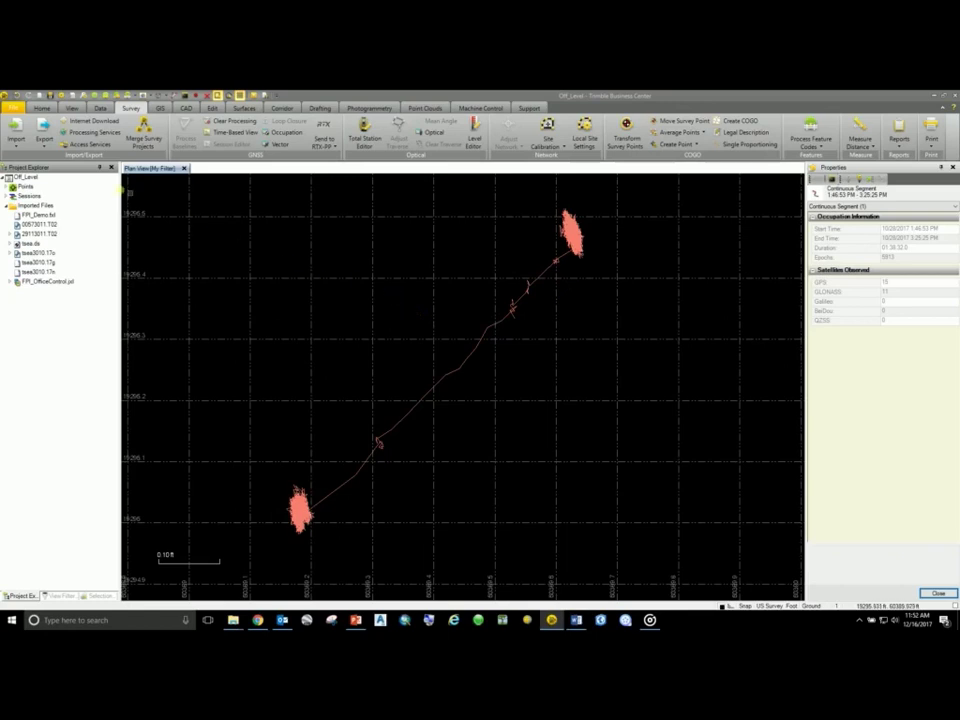
Undo the trajectory processing and set 'Store continuous as trajectory' to No in Baseline Processing settings.
{"action": "left_click", "coordinate": [17, 97]}
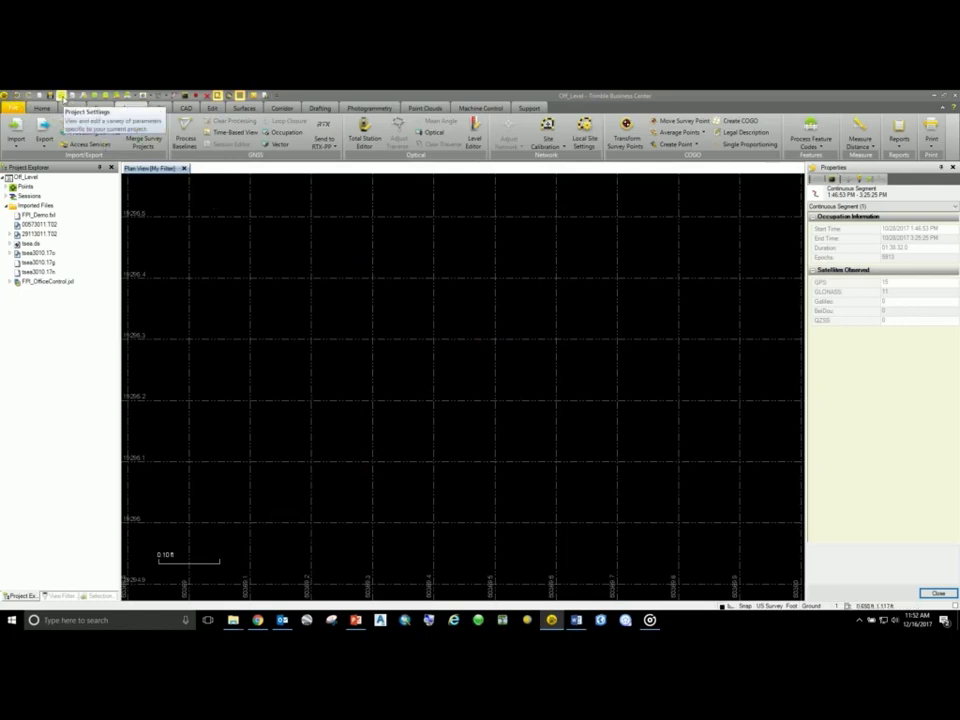
{"action": "left_click", "coordinate": [61, 96]}
{"action": "left_click", "coordinate": [270, 287]}
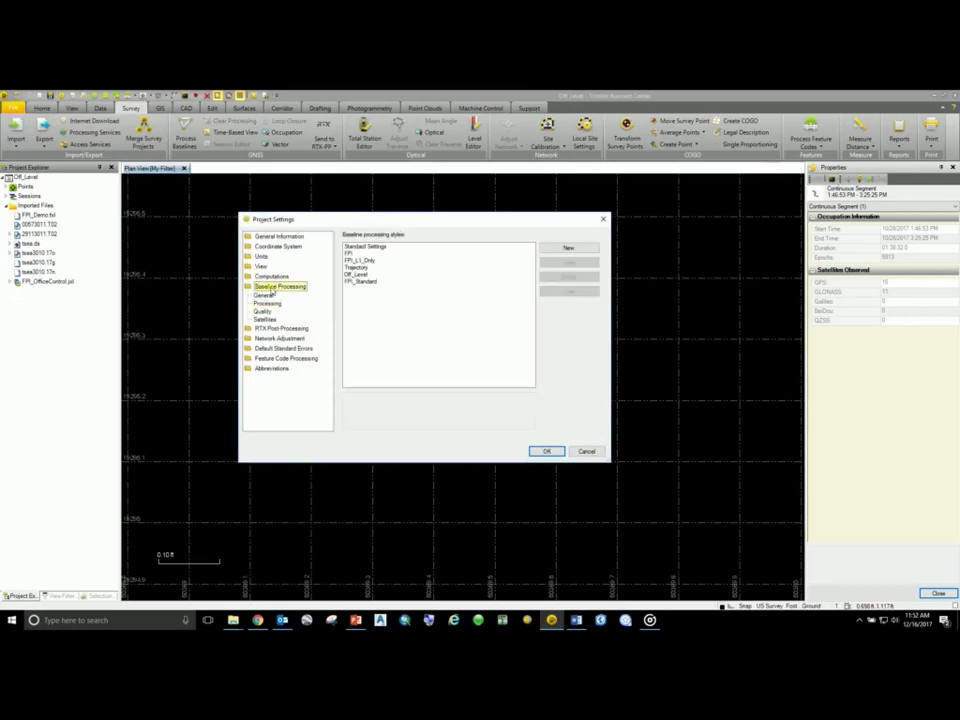
{"action": "left_click", "coordinate": [263, 296]}
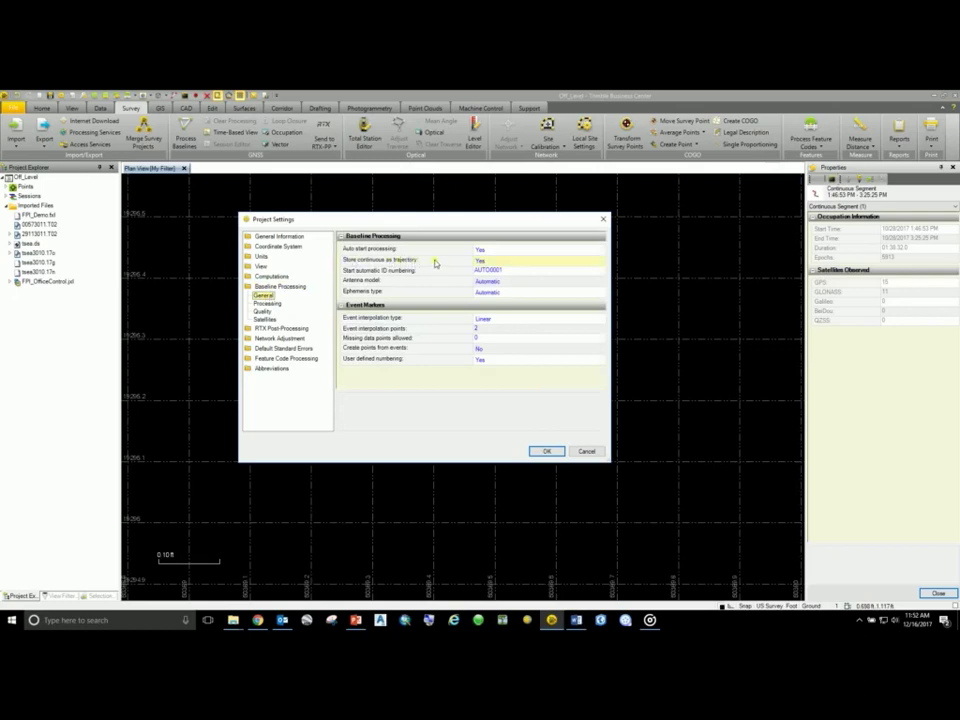
{"action": "left_click", "coordinate": [490, 262]}
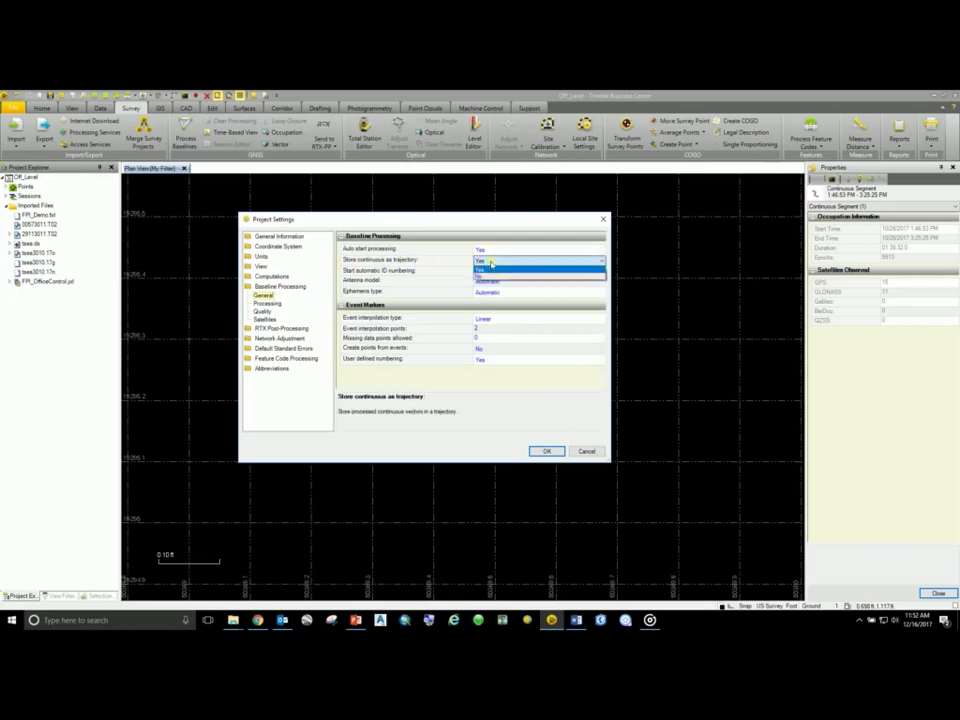
{"action": "left_click", "coordinate": [487, 280]}
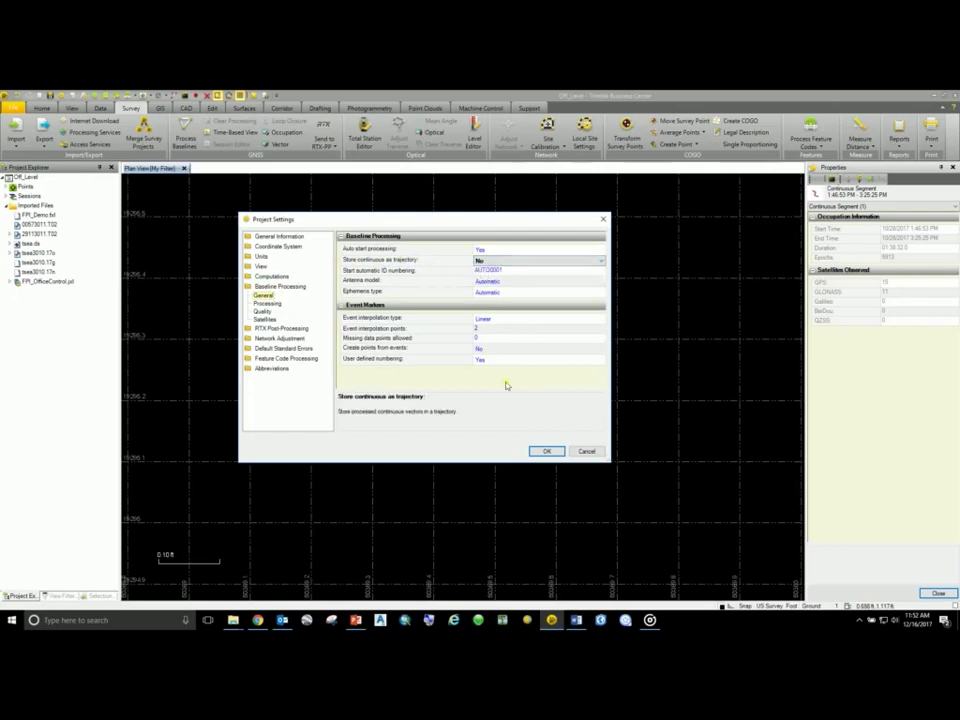
{"action": "left_click", "coordinate": [546, 452]}
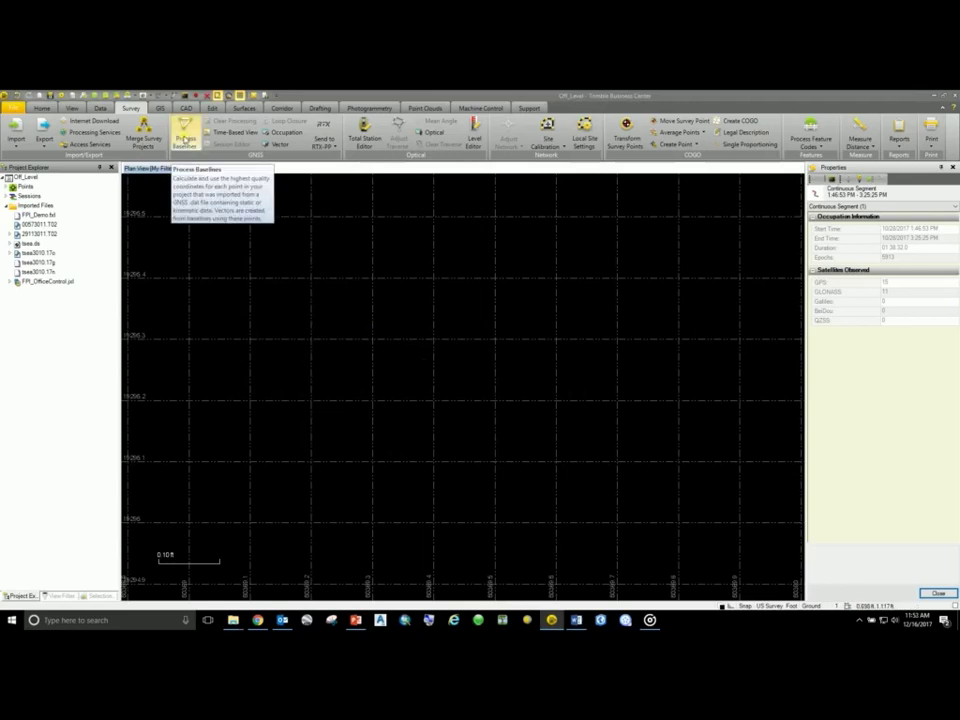
Reprocess the TSEA baselines and review the 1180 mostly Fixed TSEA-to-AUTO results.
{"action": "left_click", "coordinate": [185, 138]}
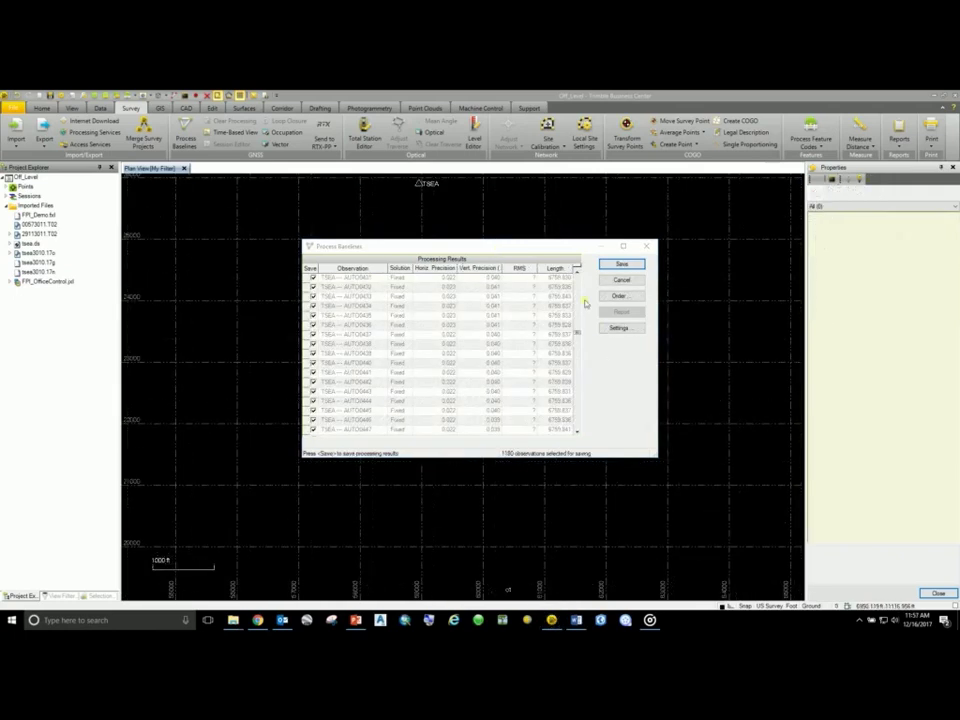
{"action": "left_click", "coordinate": [553, 249]}
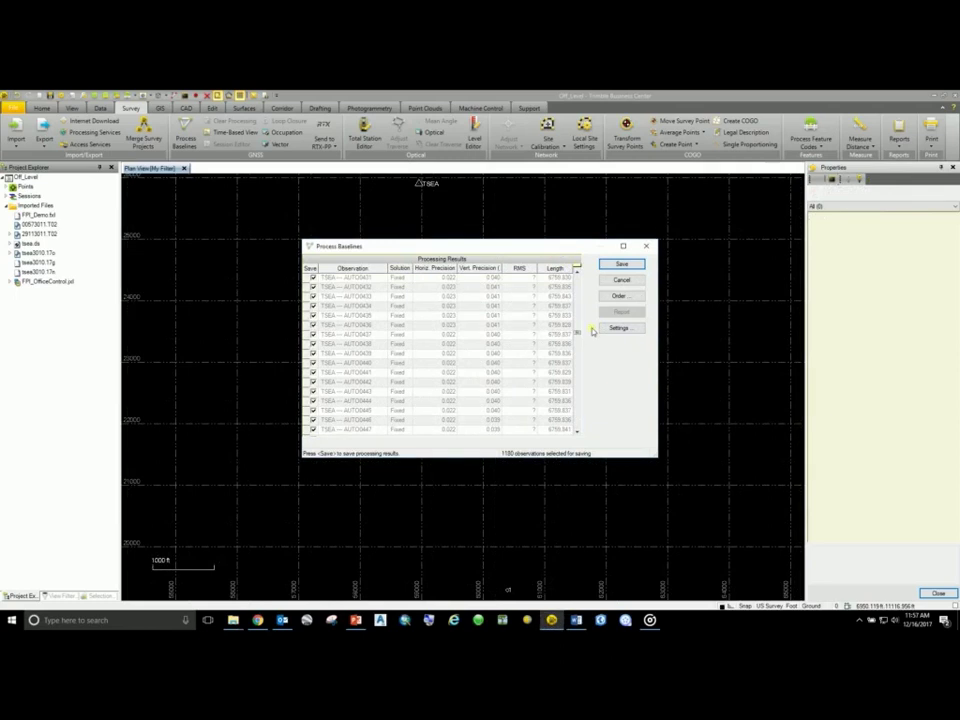
{"action": "left_click_drag", "start_coordinate": [583, 335], "coordinate": [579, 279]}
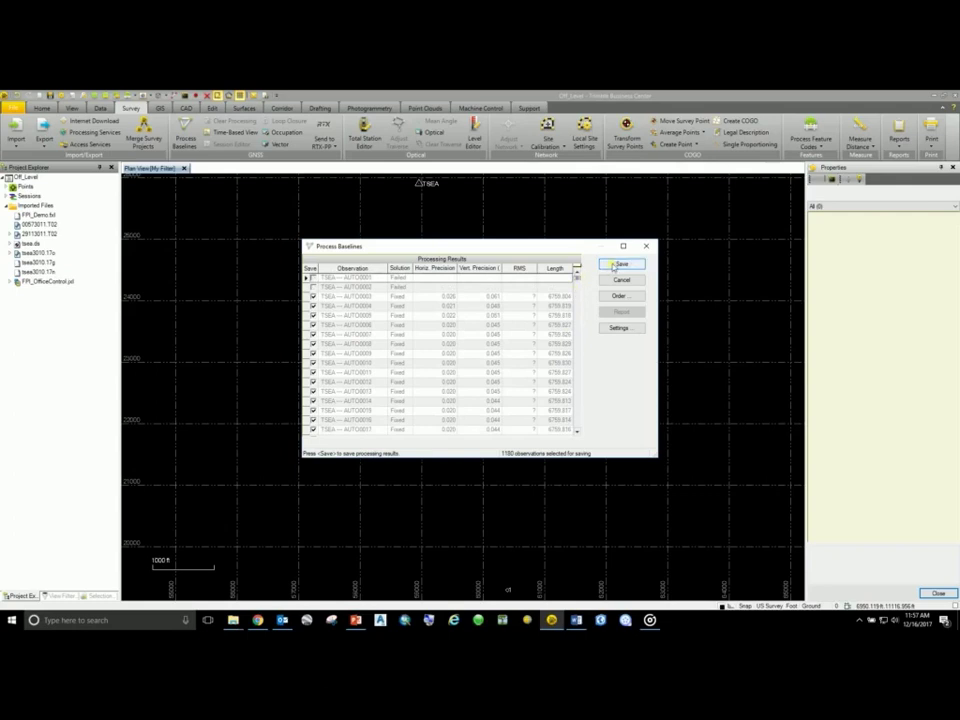
Save the processed baselines and zoom into the plan view.
{"action": "left_click", "coordinate": [619, 264]}
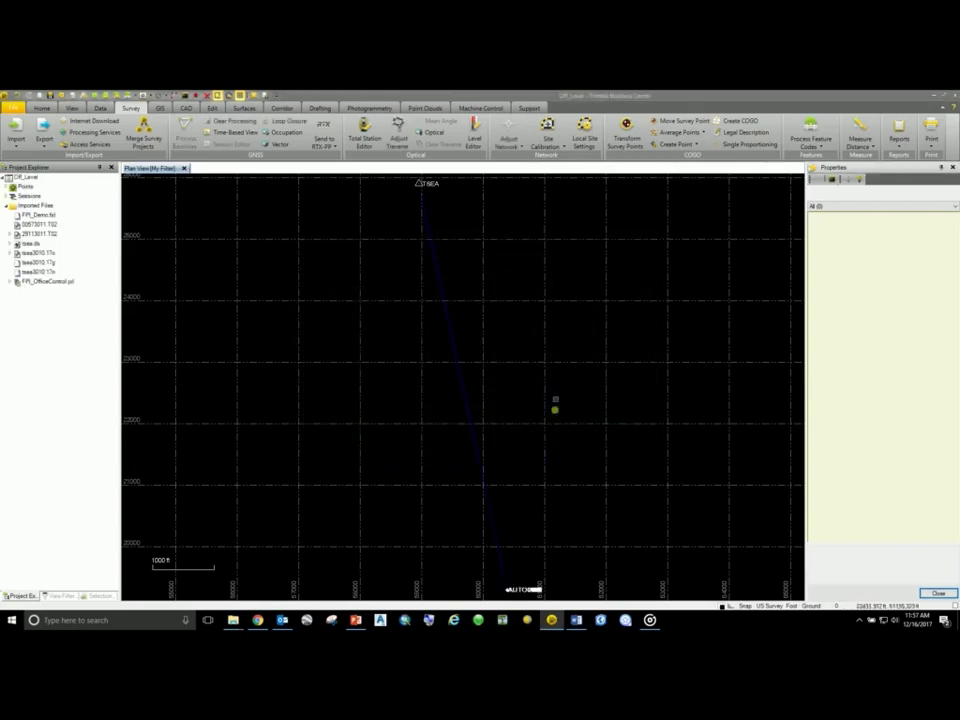
{"action": "scroll", "coordinate": [489, 430], "scroll_direction": "up", "scroll_amount": 10}
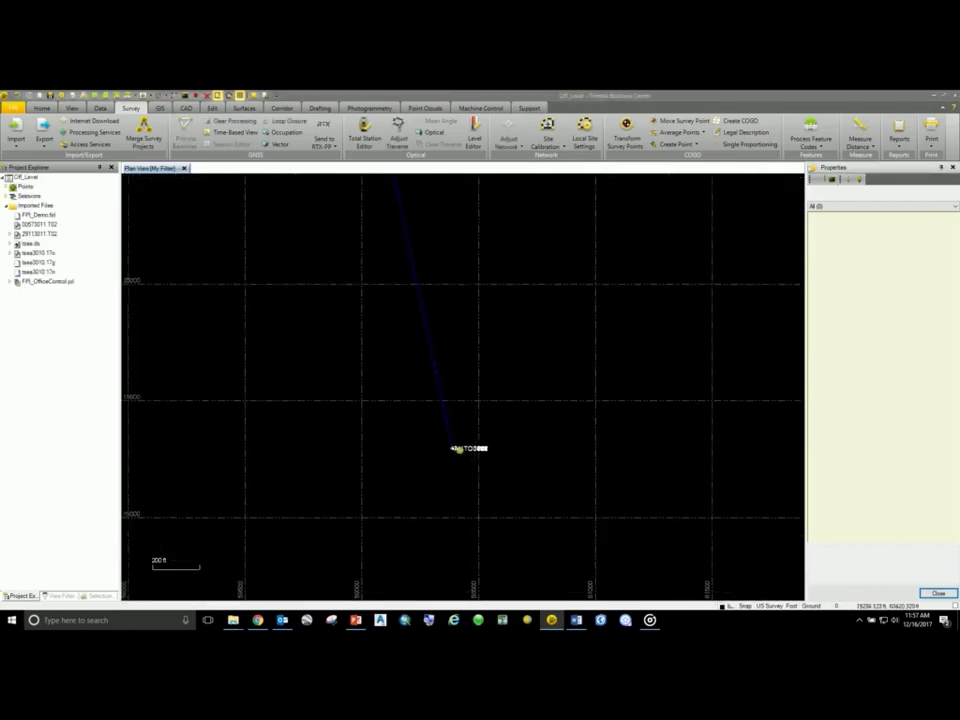
{"action": "scroll", "coordinate": [450, 446], "scroll_direction": "up", "scroll_amount": 4}
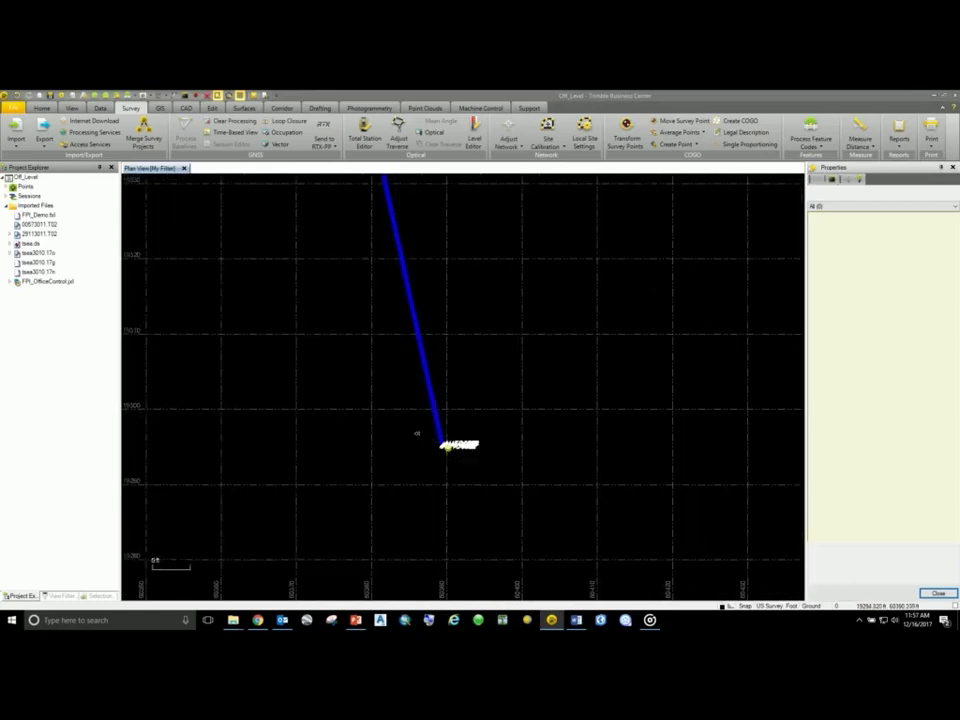
{"action": "scroll", "coordinate": [458, 424], "scroll_direction": "up", "scroll_amount": 6}
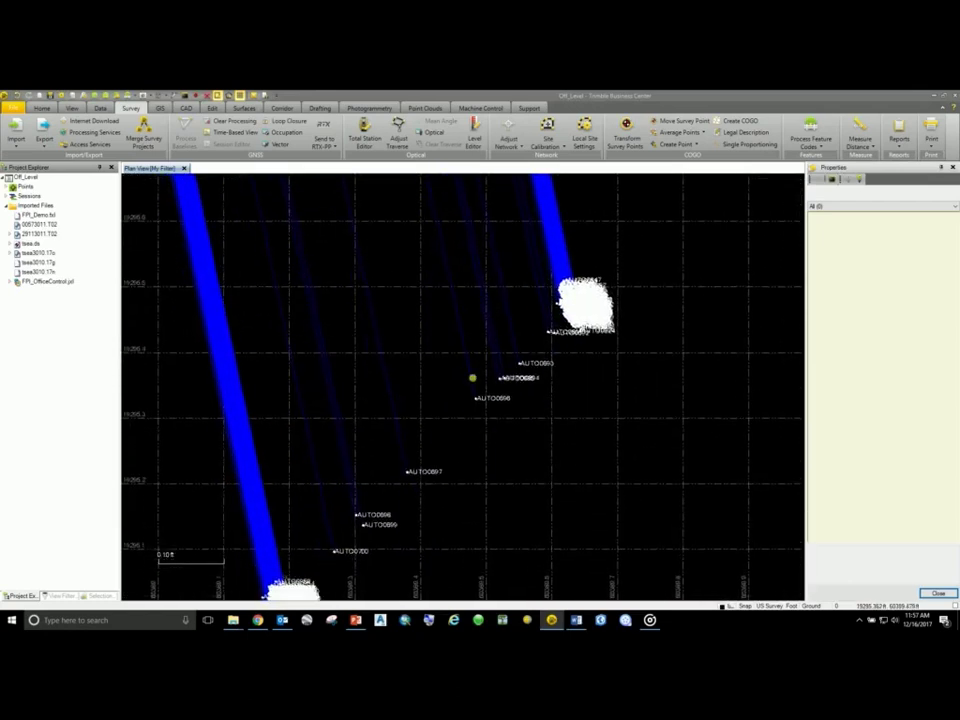
Inspect the TSEA-to-AUTO0696 vector's details in Properties.
{"action": "left_click", "coordinate": [464, 394]}
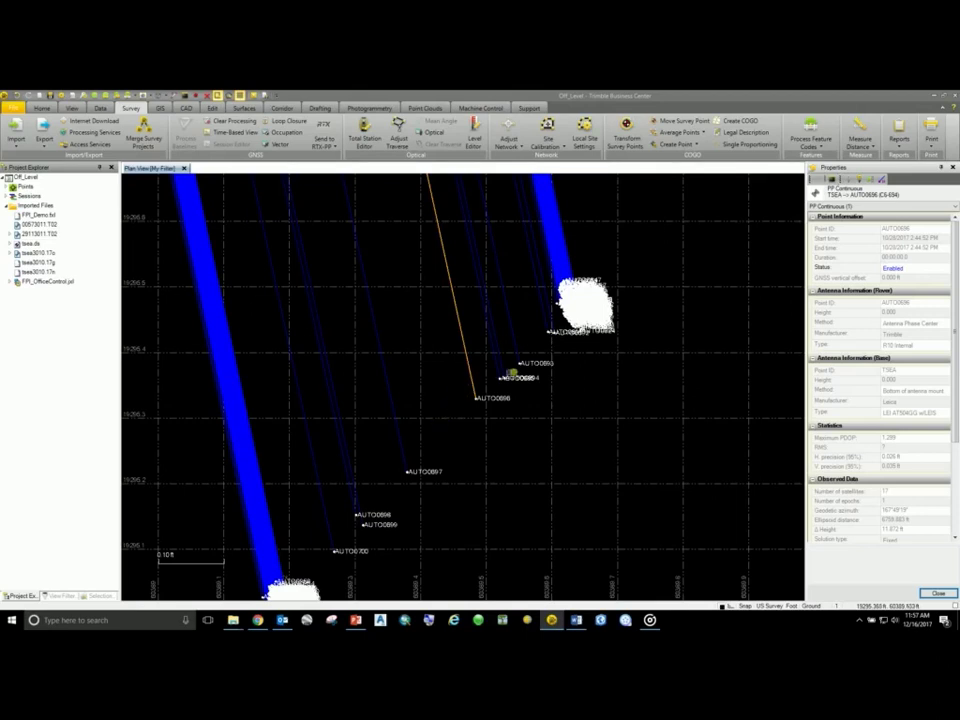
{"action": "left_click_drag", "start_coordinate": [540, 341], "coordinate": [481, 430]}
{"action": "scroll", "coordinate": [481, 430], "scroll_direction": "up", "scroll_amount": 2}
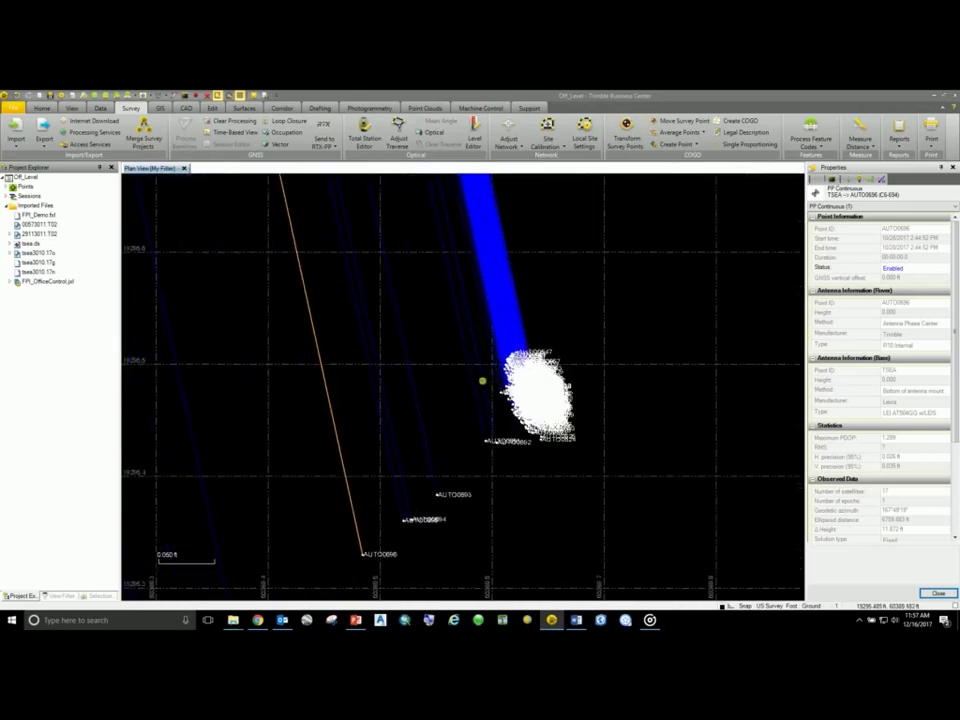
{"action": "scroll", "coordinate": [543, 395], "scroll_direction": "down", "scroll_amount": 3}
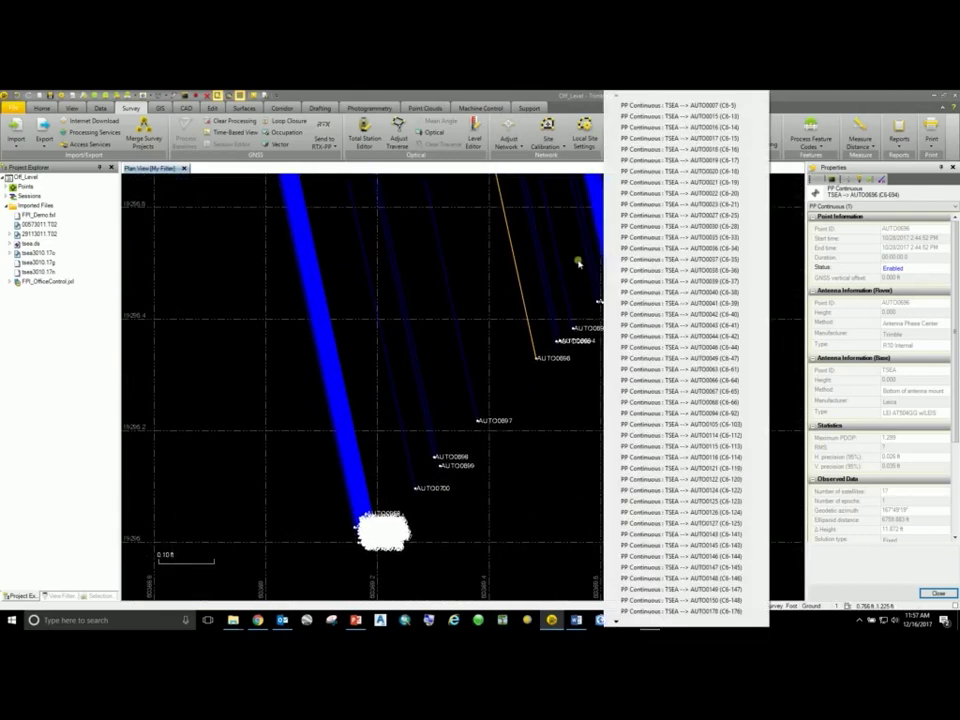
{"action": "key", "text": "Escape"}
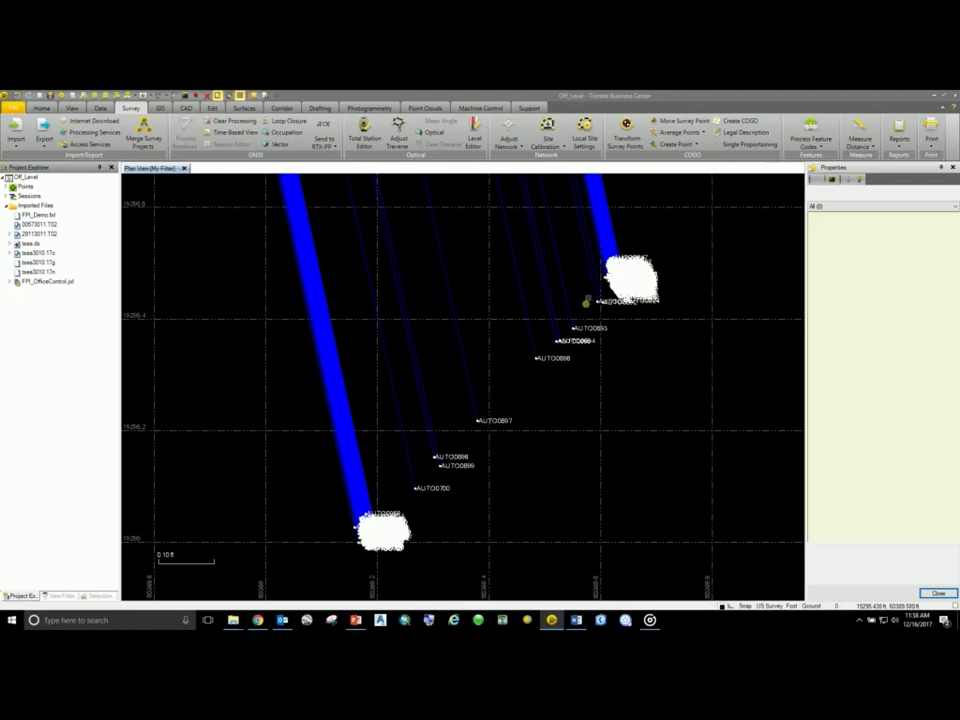
{"action": "scroll", "coordinate": [589, 300], "scroll_direction": "up", "scroll_amount": 2}
{"action": "scroll", "coordinate": [543, 351], "scroll_direction": "up", "scroll_amount": 3}
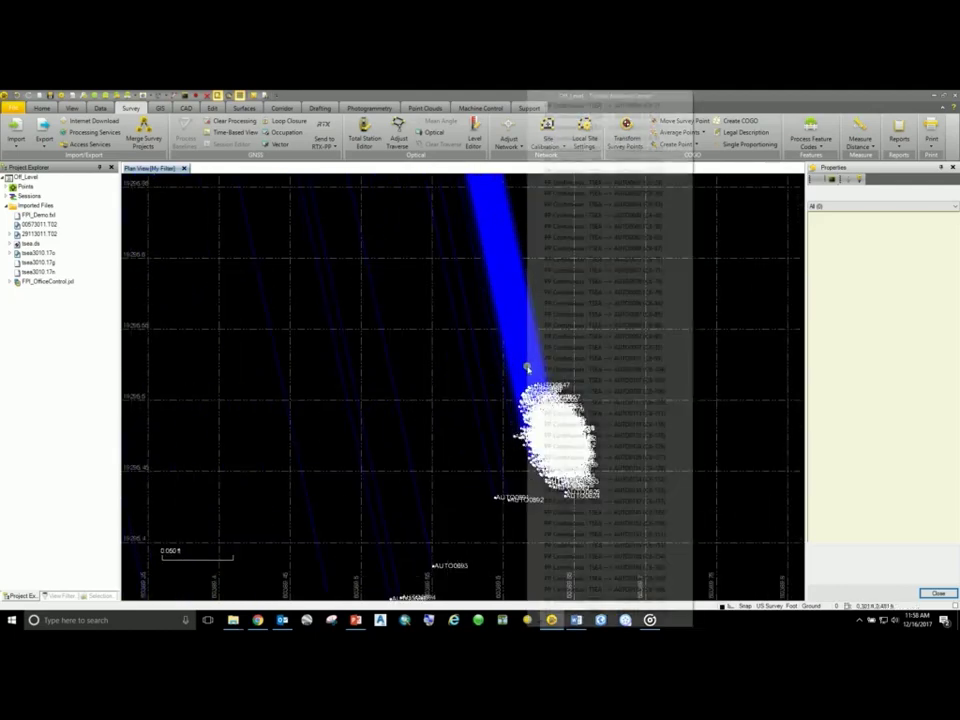
Inspect the AUTO0106 and AUTO0808 vectors among the overlapping cluster vectors.
{"action": "left_click", "coordinate": [540, 369]}
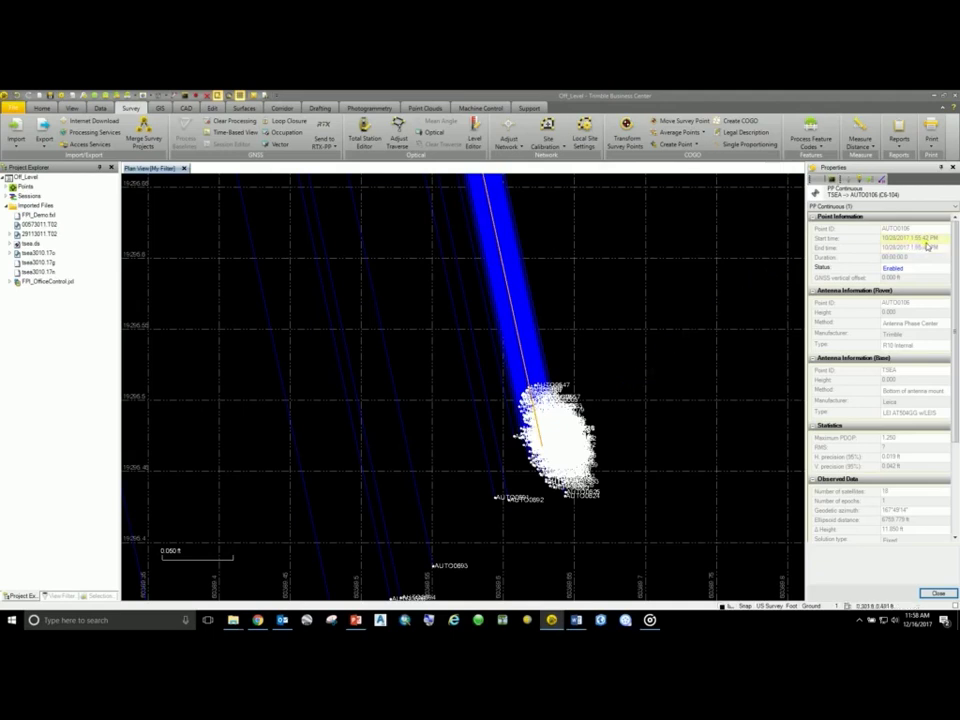
{"action": "scroll", "coordinate": [446, 360], "scroll_direction": "down", "scroll_amount": 3}
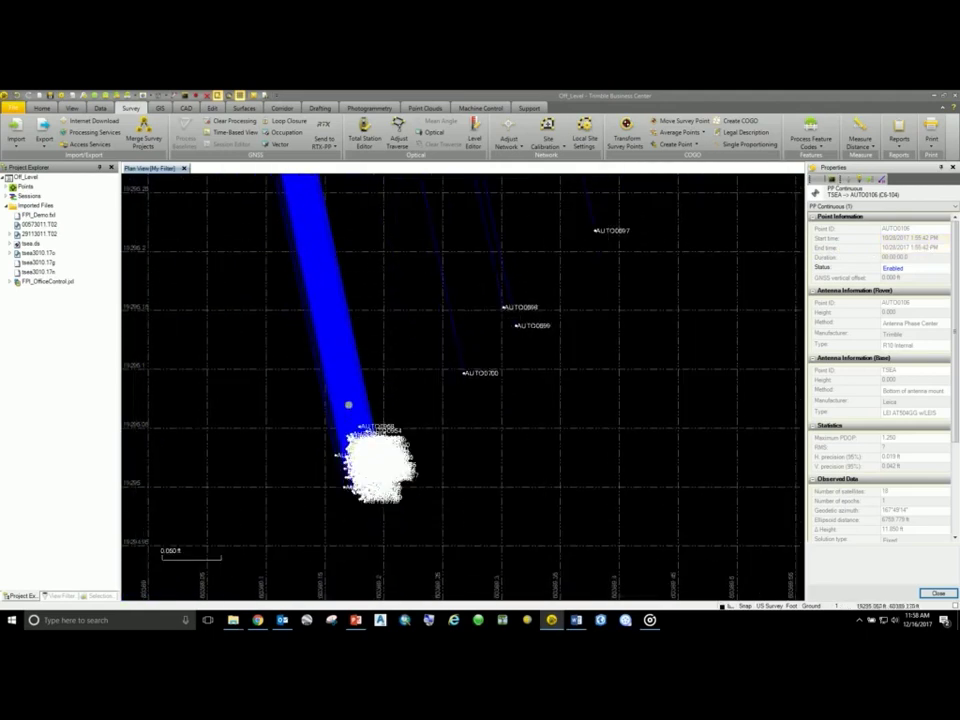
{"action": "scroll", "coordinate": [349, 403], "scroll_direction": "up", "scroll_amount": 2}
{"action": "left_click", "coordinate": [349, 403]}
{"action": "left_click", "coordinate": [381, 403]}
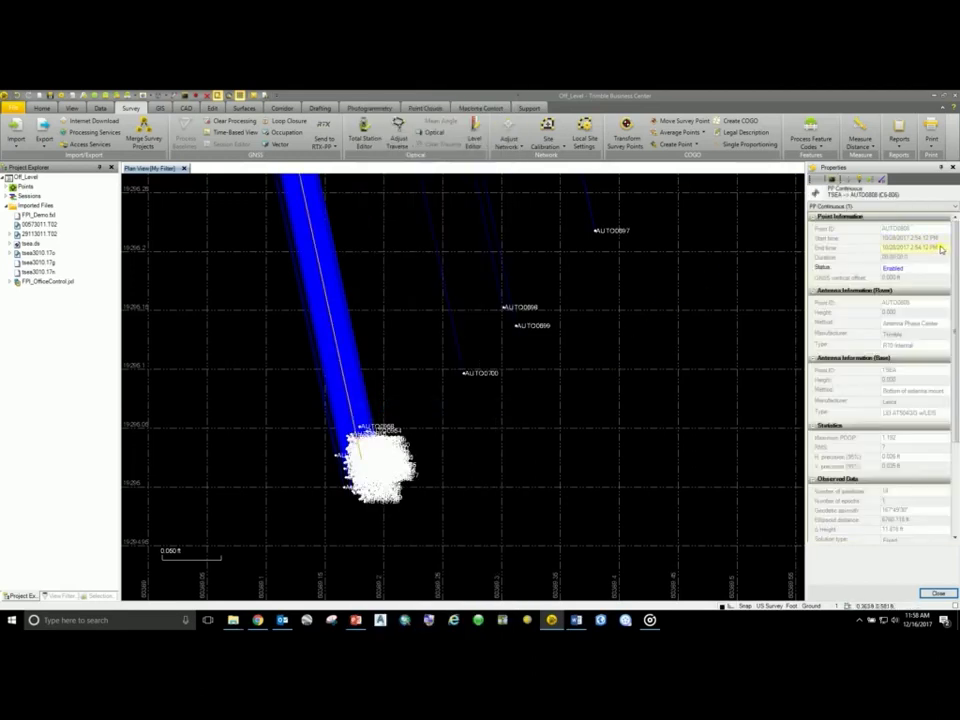
{"action": "scroll", "coordinate": [514, 467], "scroll_direction": "down", "scroll_amount": 3}
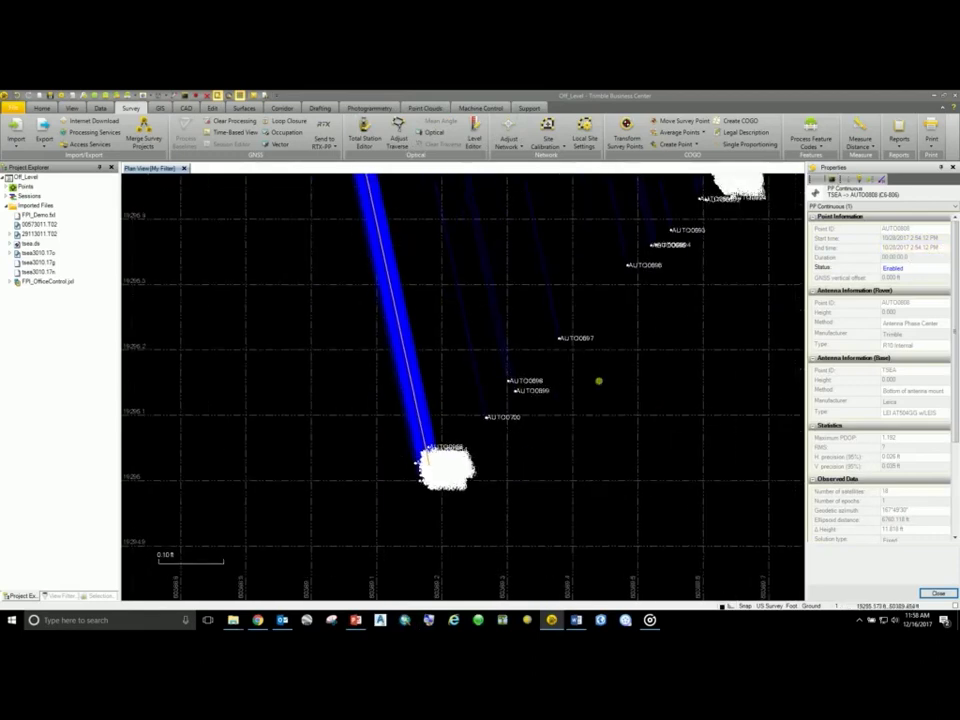
{"action": "left_click", "coordinate": [540, 392]}
Zoom and pan the plan view to frame the dense AUTO point cluster.
{"action": "scroll", "coordinate": [612, 289], "scroll_direction": "up", "scroll_amount": 2}
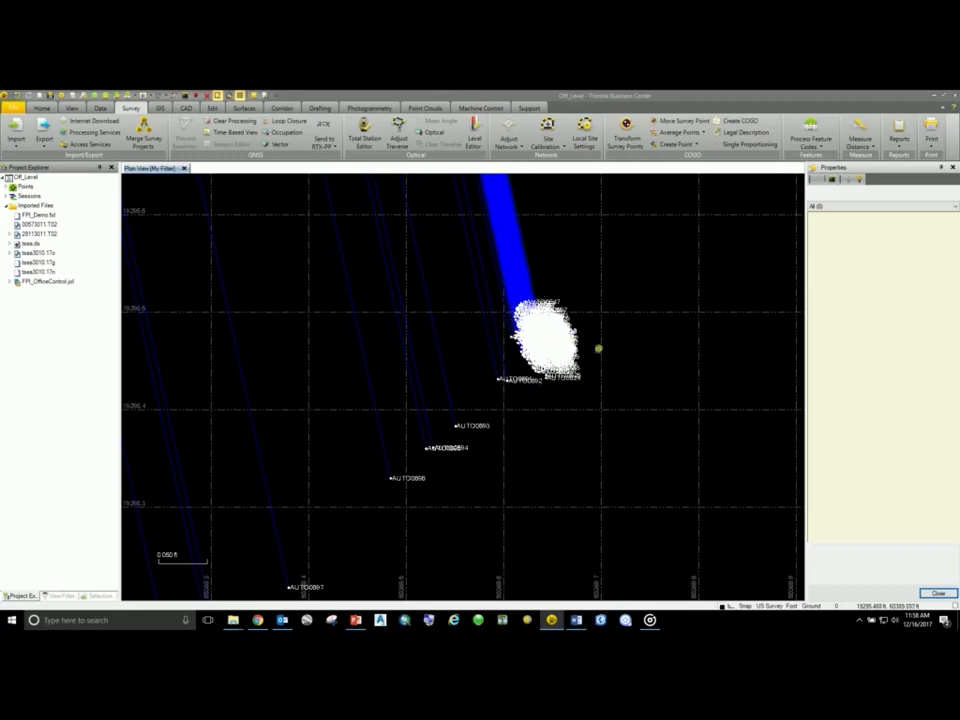
{"action": "scroll", "coordinate": [579, 300], "scroll_direction": "down", "scroll_amount": 2}
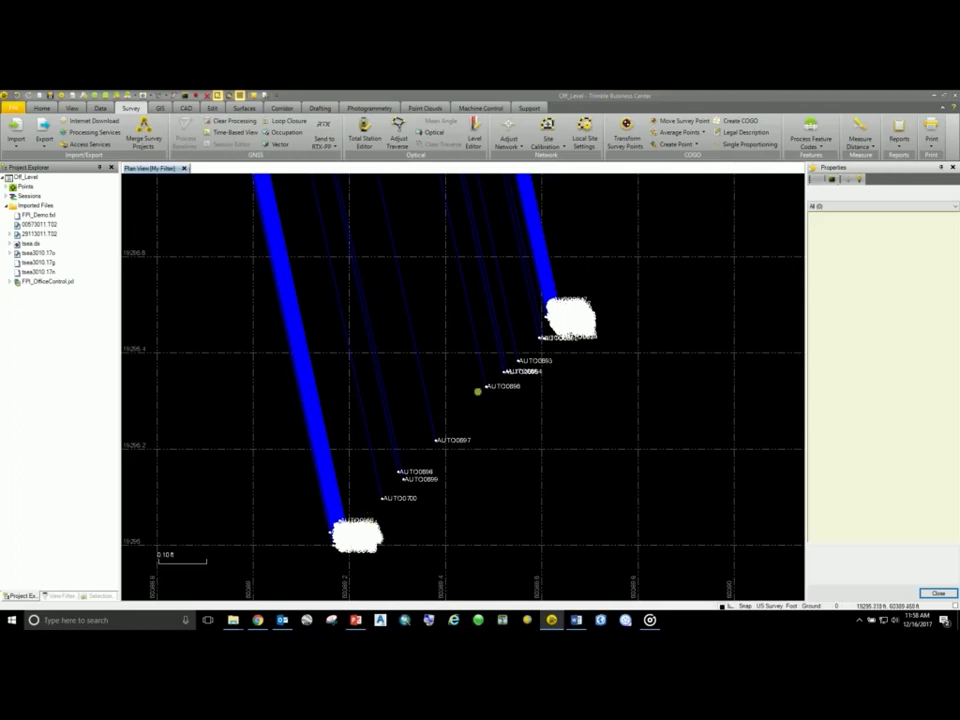
{"action": "scroll", "coordinate": [519, 346], "scroll_direction": "up", "scroll_amount": 2}
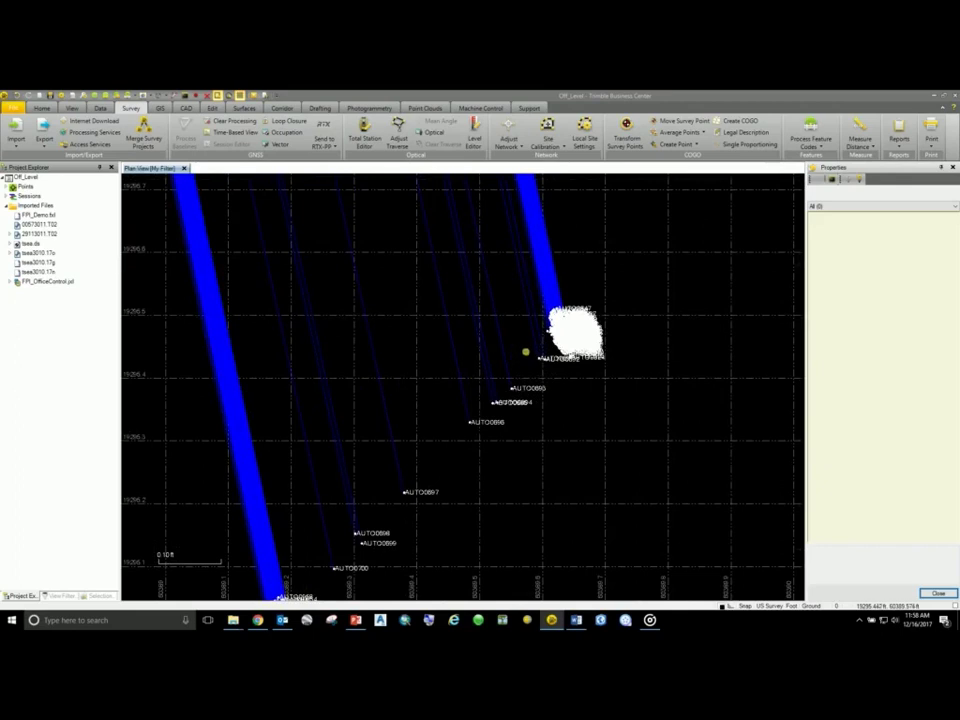
{"action": "scroll", "coordinate": [525, 352], "scroll_direction": "up", "scroll_amount": 1}
{"action": "scroll", "coordinate": [531, 348], "scroll_direction": "up", "scroll_amount": 2}
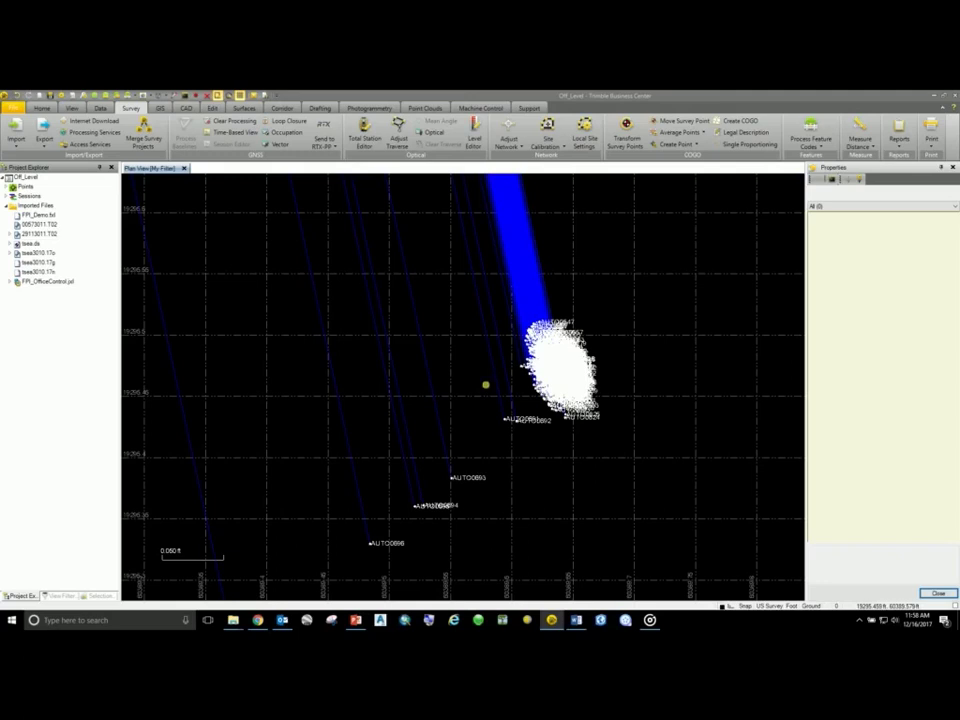
{"action": "left_click_drag", "start_coordinate": [485, 384], "coordinate": [473, 395]}
{"action": "scroll", "coordinate": [533, 395], "scroll_direction": "up", "scroll_amount": 1}
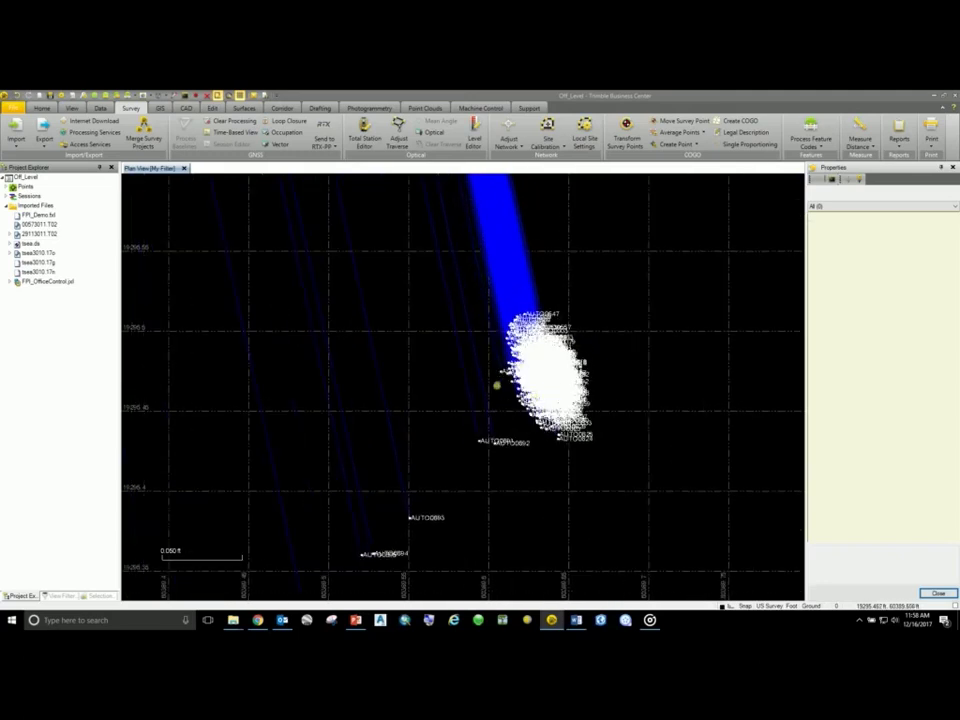
{"action": "left_click", "coordinate": [487, 395]}
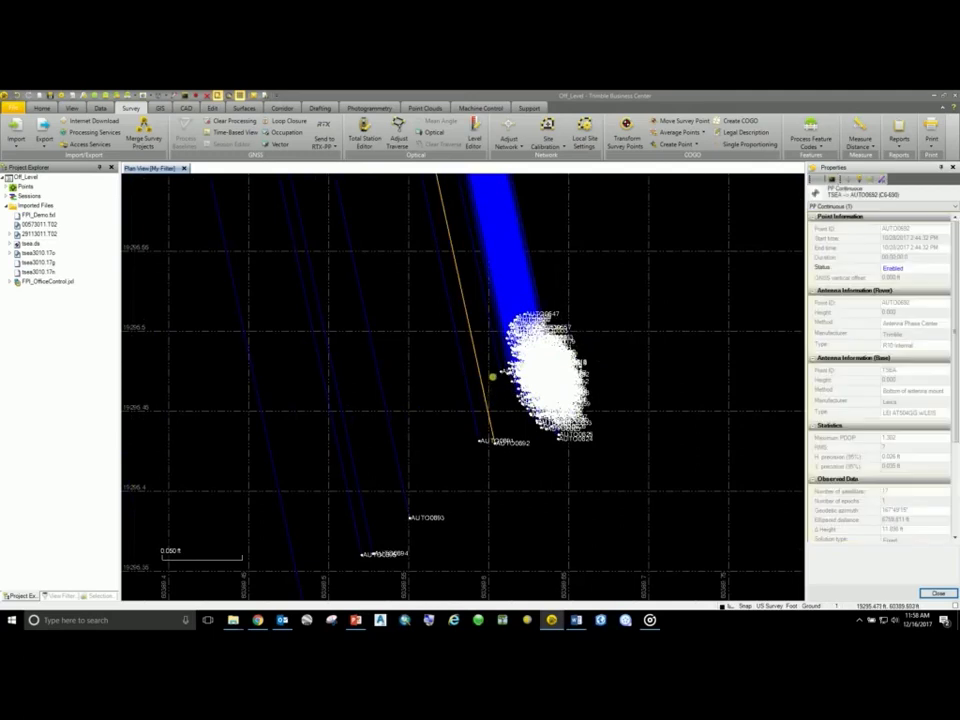
{"action": "scroll", "coordinate": [490, 376], "scroll_direction": "up", "scroll_amount": 3}
{"action": "left_click", "coordinate": [452, 392]}
{"action": "left_click", "coordinate": [474, 388]}
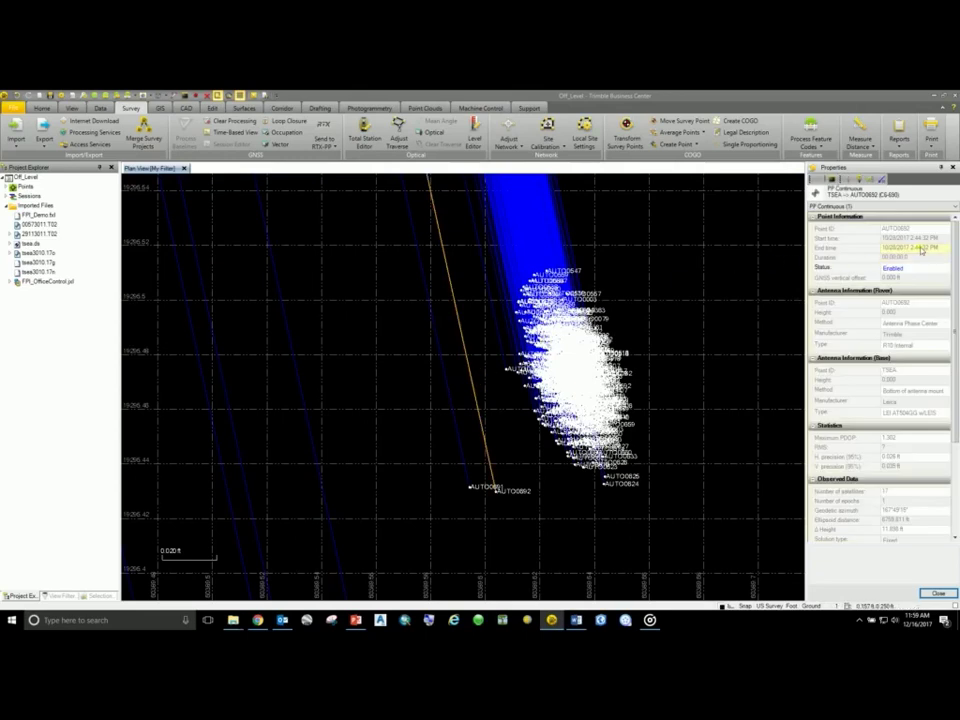
{"action": "left_click", "coordinate": [501, 337]}
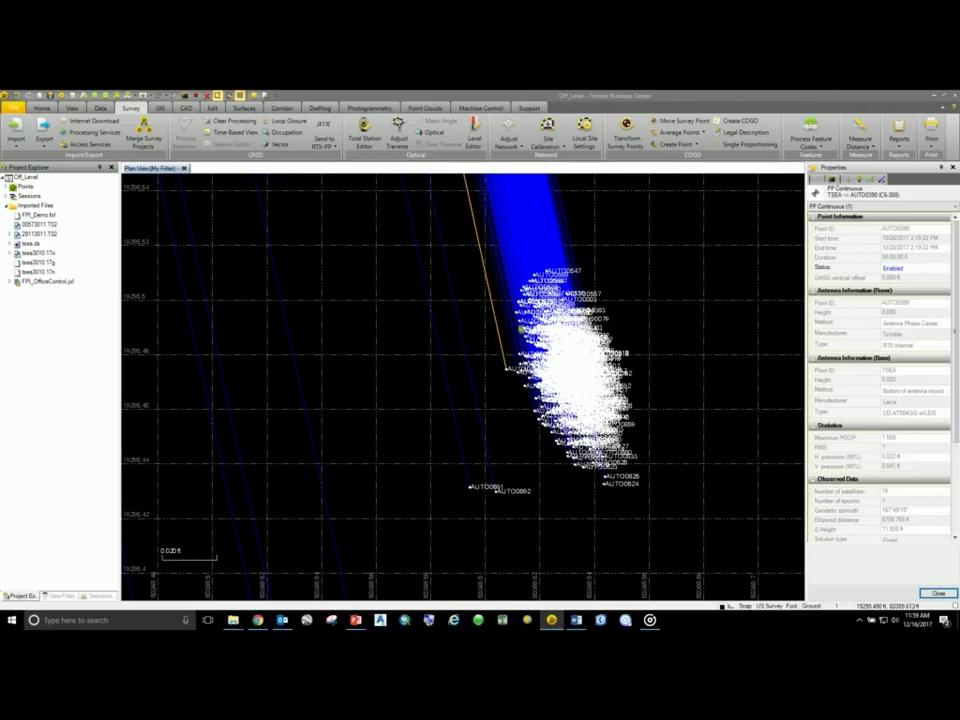
{"action": "scroll", "coordinate": [510, 356], "scroll_direction": "up", "scroll_amount": 1}
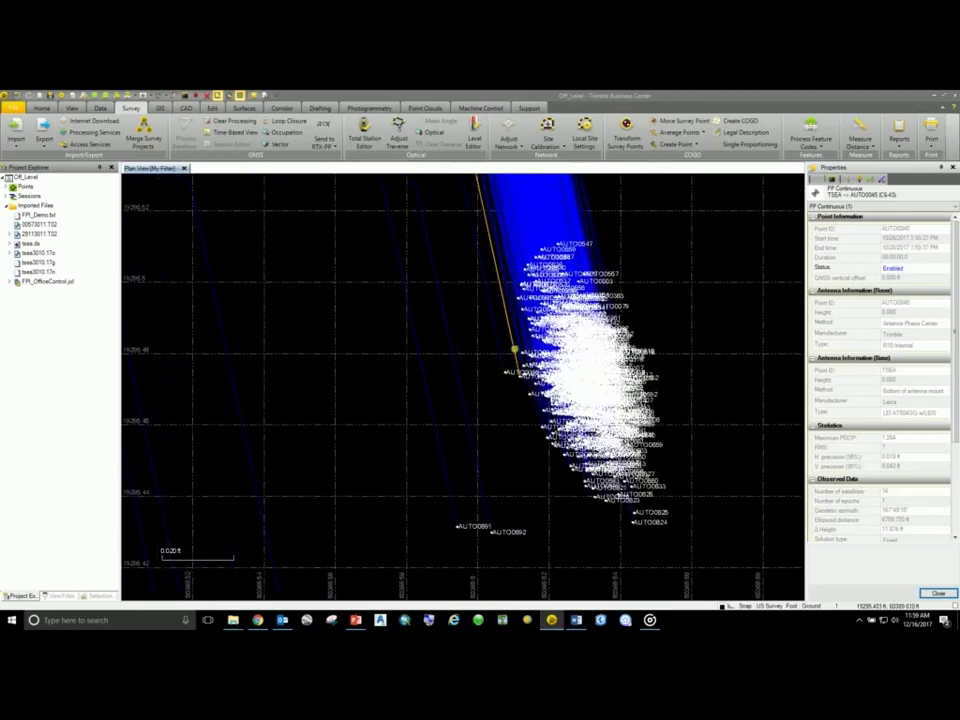
{"action": "left_click", "coordinate": [509, 358]}
{"action": "left_click", "coordinate": [450, 468]}
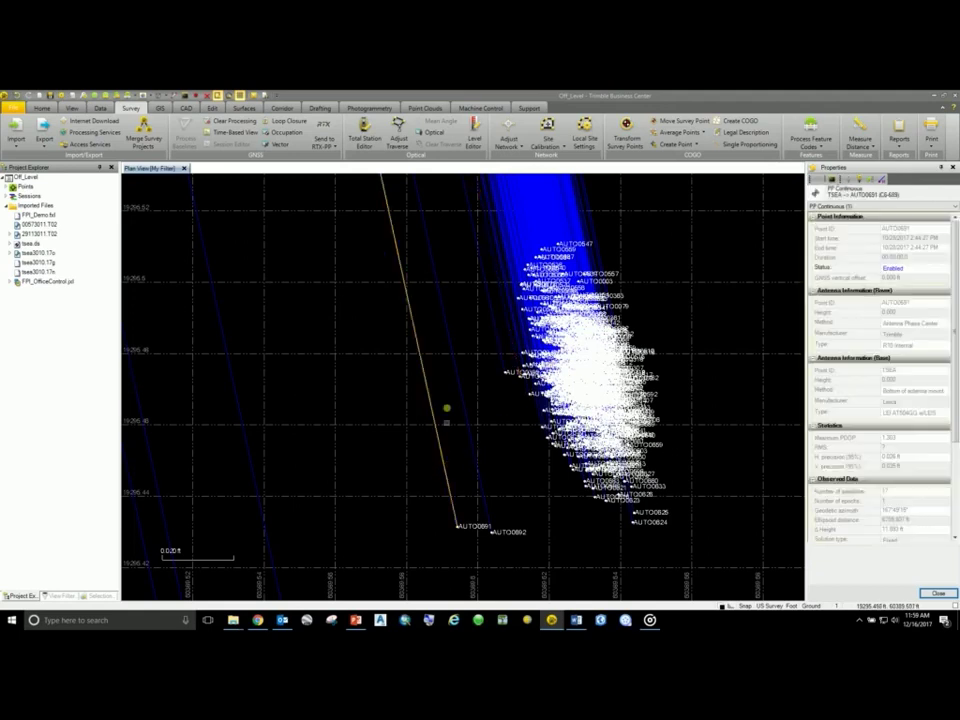
{"action": "scroll", "coordinate": [620, 350], "scroll_direction": "down", "scroll_amount": 3}
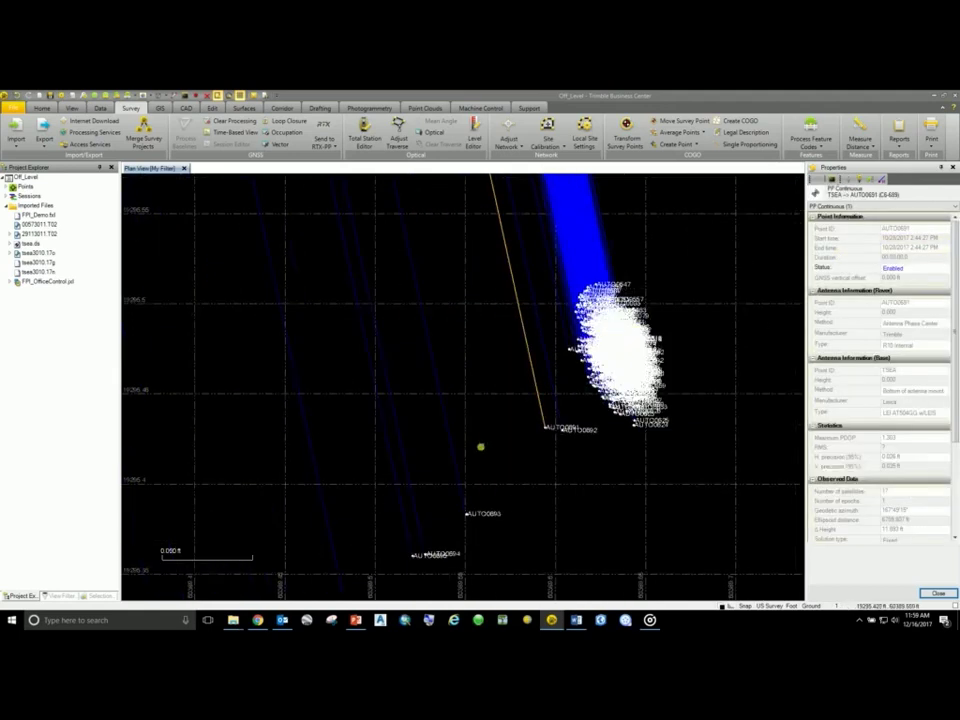
{"action": "left_click_drag", "start_coordinate": [489, 433], "coordinate": [477, 345]}
{"action": "left_click", "coordinate": [480, 351]}
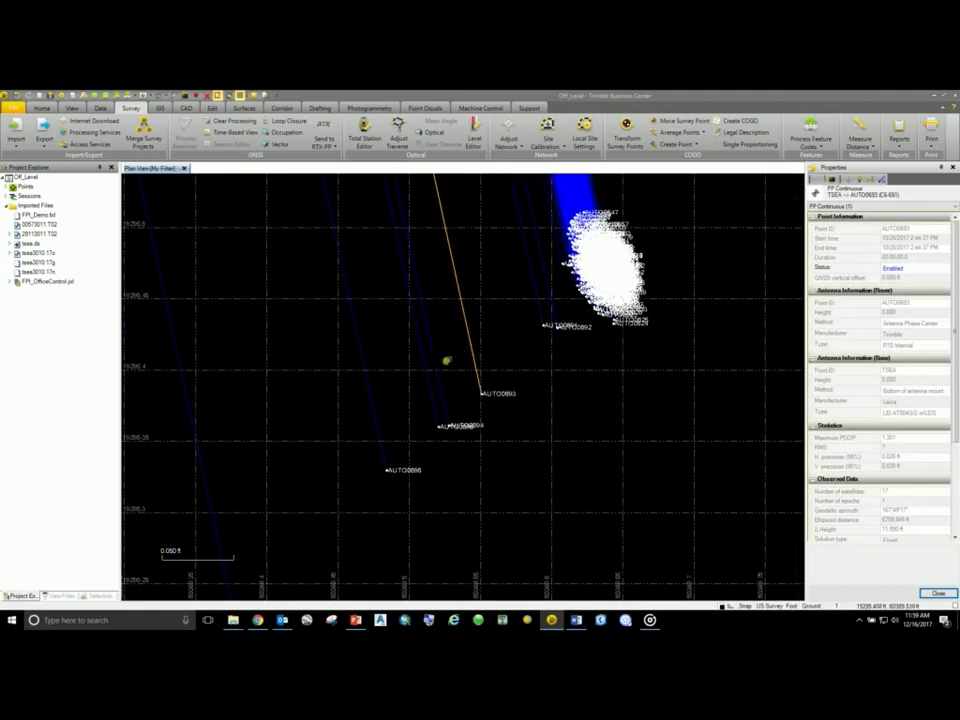
{"action": "left_click", "coordinate": [416, 390]}
{"action": "left_click_drag", "start_coordinate": [414, 388], "coordinate": [452, 321]}
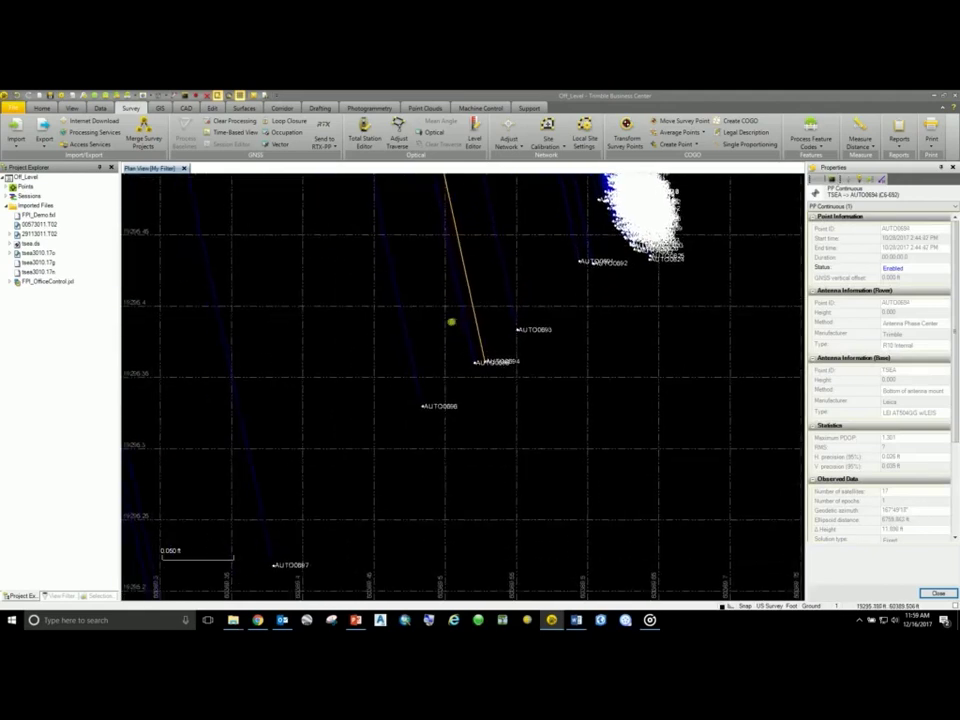
{"action": "left_click", "coordinate": [255, 493]}
{"action": "left_click_drag", "start_coordinate": [516, 313], "coordinate": [514, 384]}
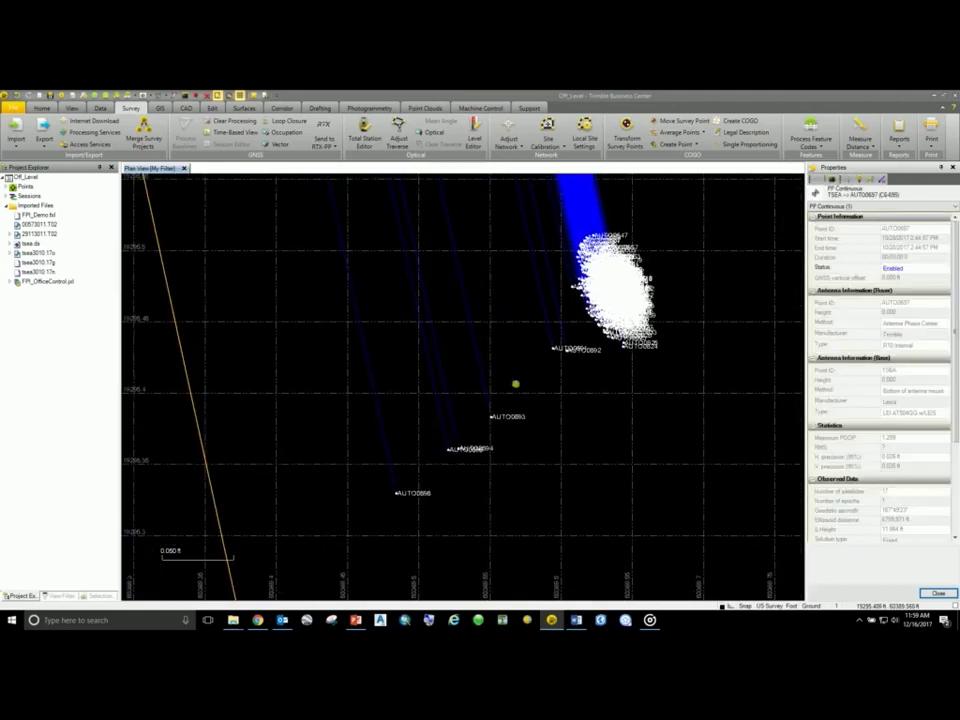
{"action": "scroll", "coordinate": [510, 380], "scroll_direction": "down", "scroll_amount": 2}
{"action": "scroll", "coordinate": [463, 356], "scroll_direction": "down", "scroll_amount": 1}
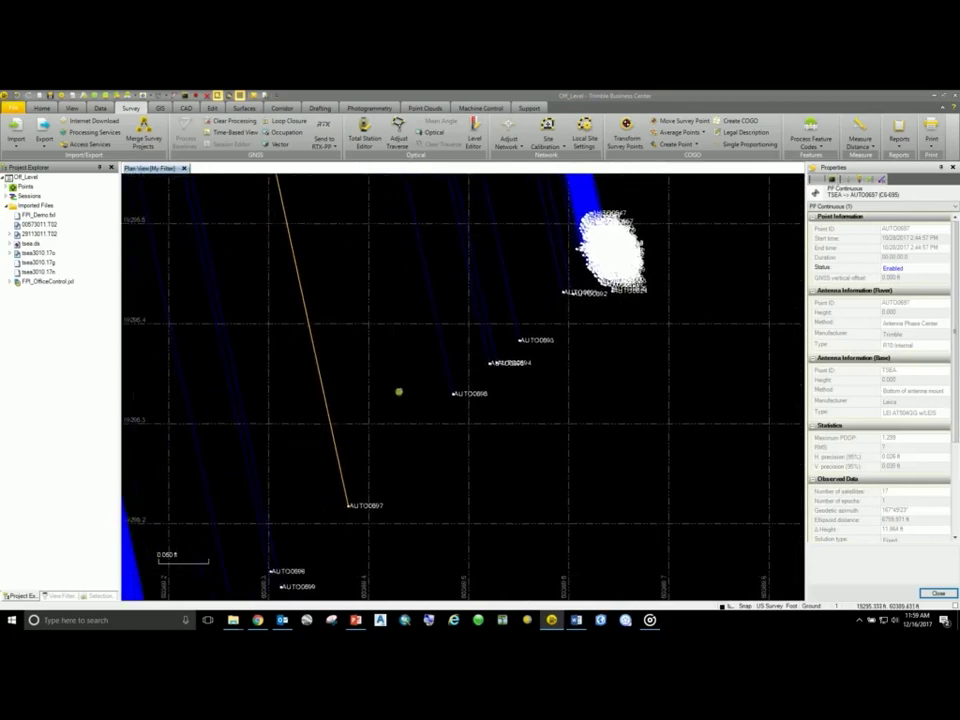
{"action": "scroll", "coordinate": [420, 388], "scroll_direction": "down", "scroll_amount": 1}
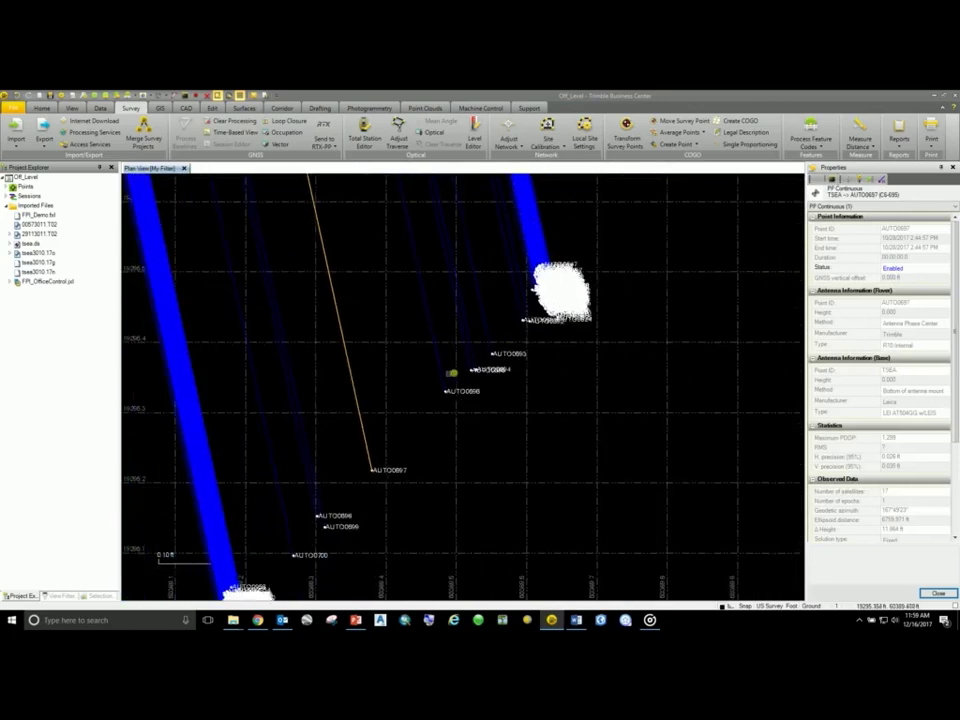
{"action": "left_click_drag", "start_coordinate": [513, 317], "coordinate": [477, 376]}
{"action": "scroll", "coordinate": [495, 365], "scroll_direction": "up", "scroll_amount": 3}
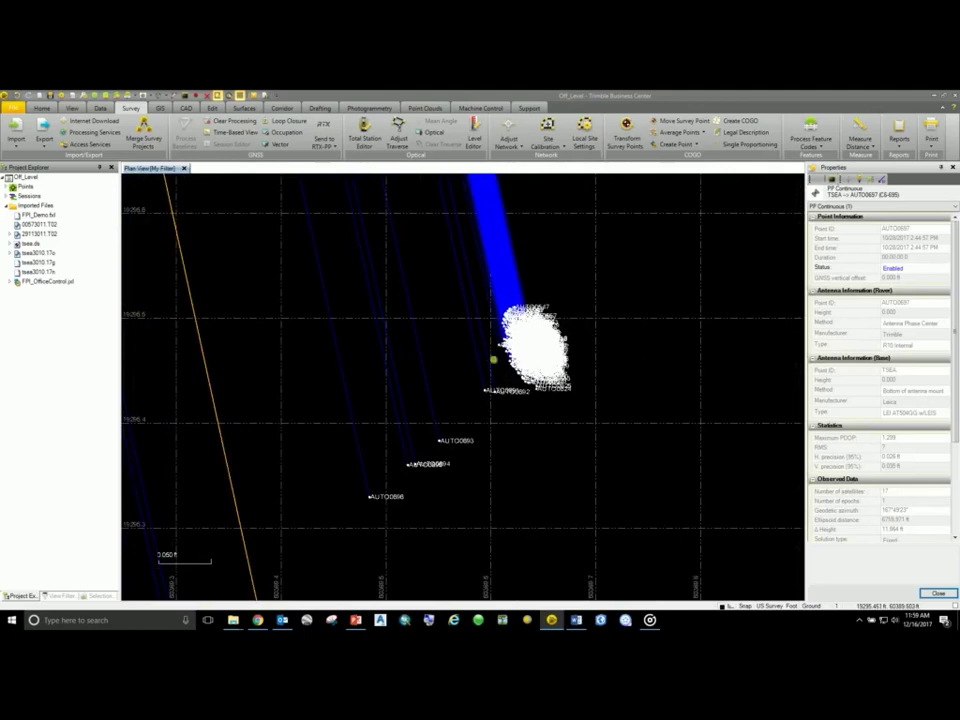
{"action": "key", "text": "Escape"}
{"action": "scroll", "coordinate": [495, 360], "scroll_direction": "up", "scroll_amount": 1}
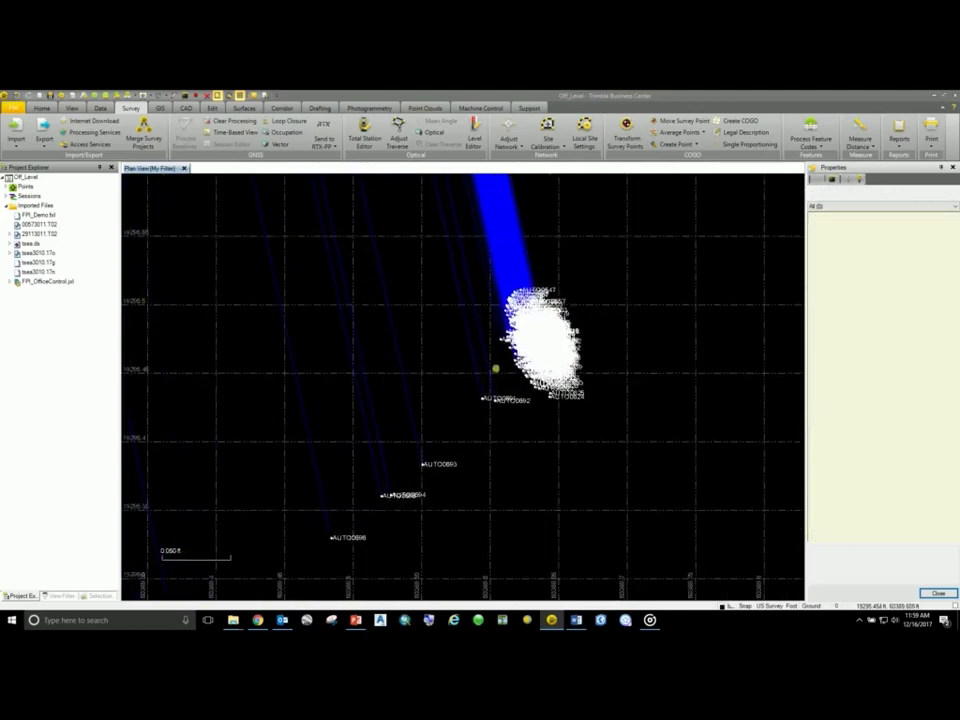
{"action": "left_click", "coordinate": [488, 371]}
{"action": "scroll", "coordinate": [500, 371], "scroll_direction": "up", "scroll_amount": 3}
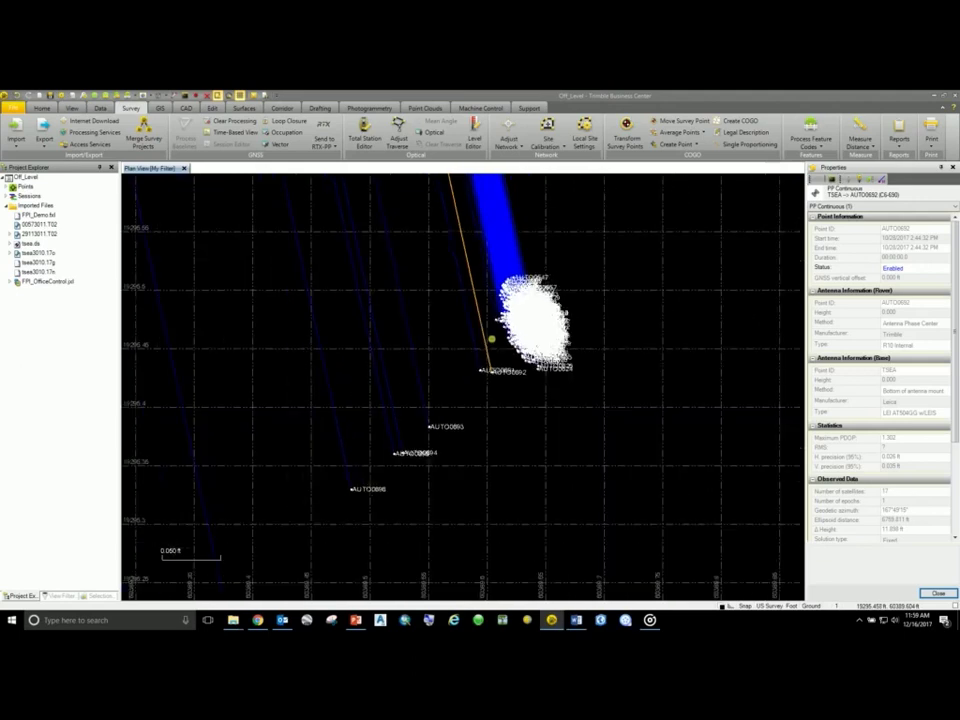
{"action": "left_click", "coordinate": [452, 343]}
{"action": "scroll", "coordinate": [454, 345], "scroll_direction": "down", "scroll_amount": 2}
{"action": "scroll", "coordinate": [454, 348], "scroll_direction": "down", "scroll_amount": 4}
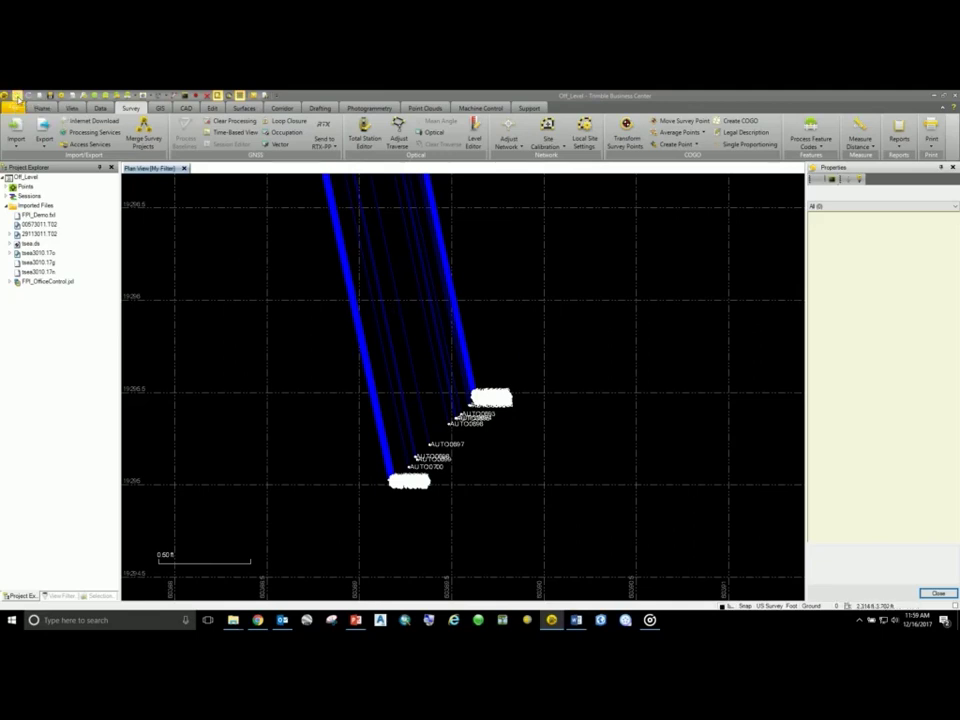
Undo twice to restore the single unprocessed TSEA-to-point-1 baseline.
{"action": "left_click", "coordinate": [18, 98]}
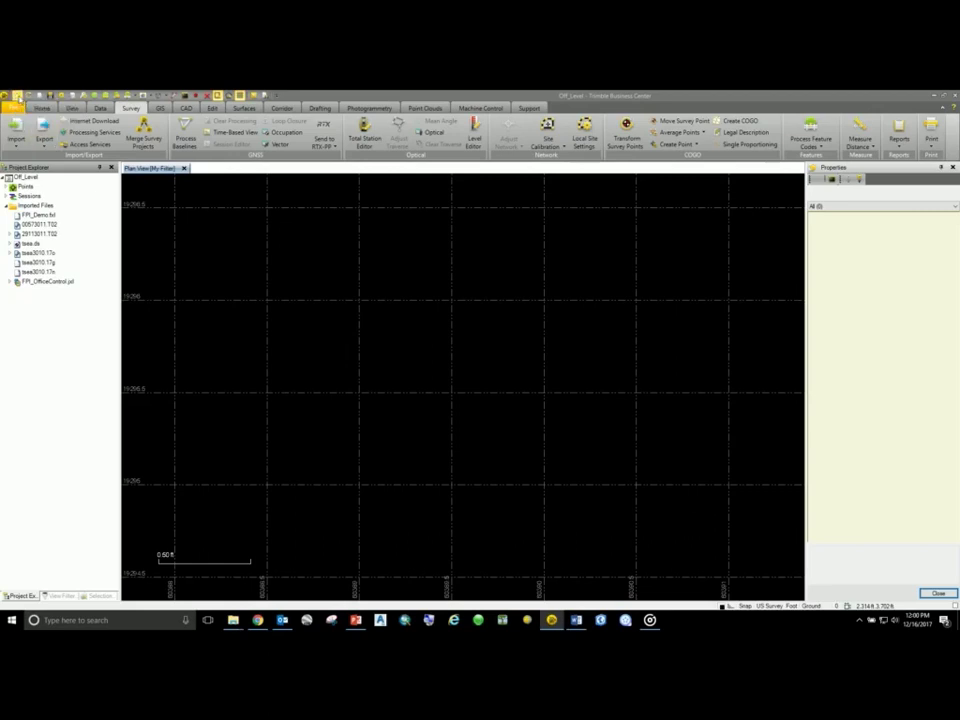
{"action": "left_click", "coordinate": [17, 96]}
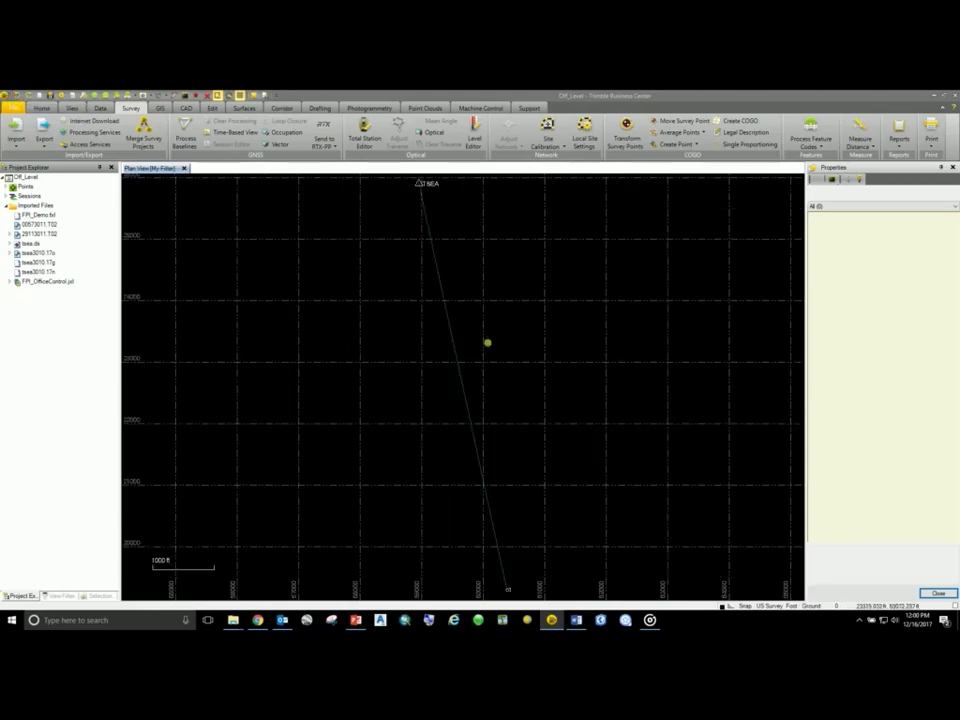
Set the TSEA-to-1 baseline's End Time to 10/28/2017 2:40:00 PM, trimming it to 00:53:07.
{"action": "left_click", "coordinate": [452, 350]}
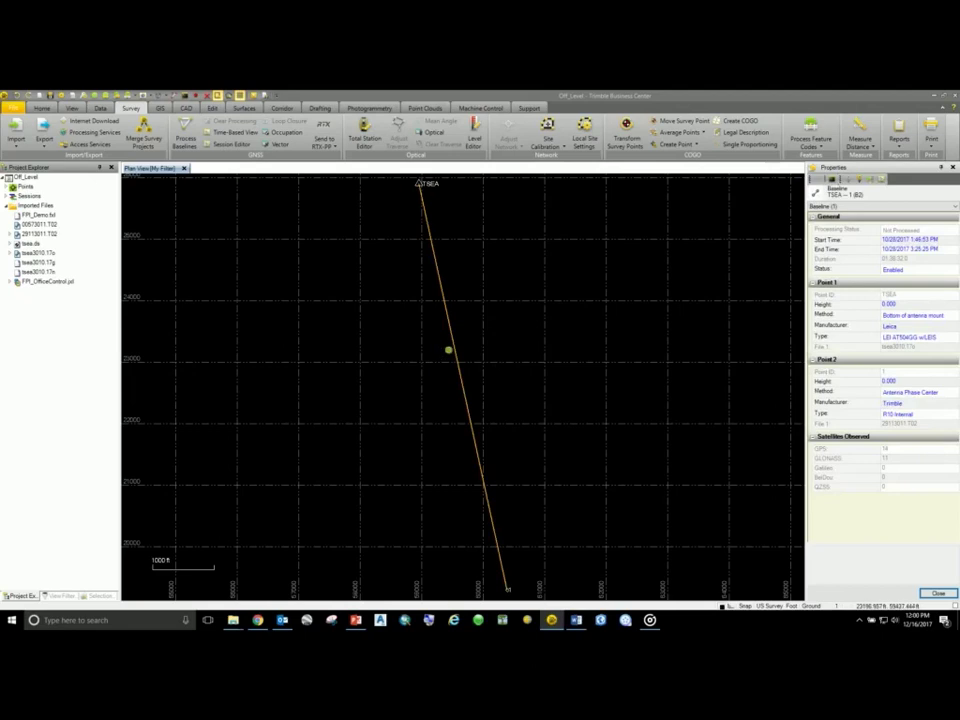
{"action": "left_click", "coordinate": [911, 250]}
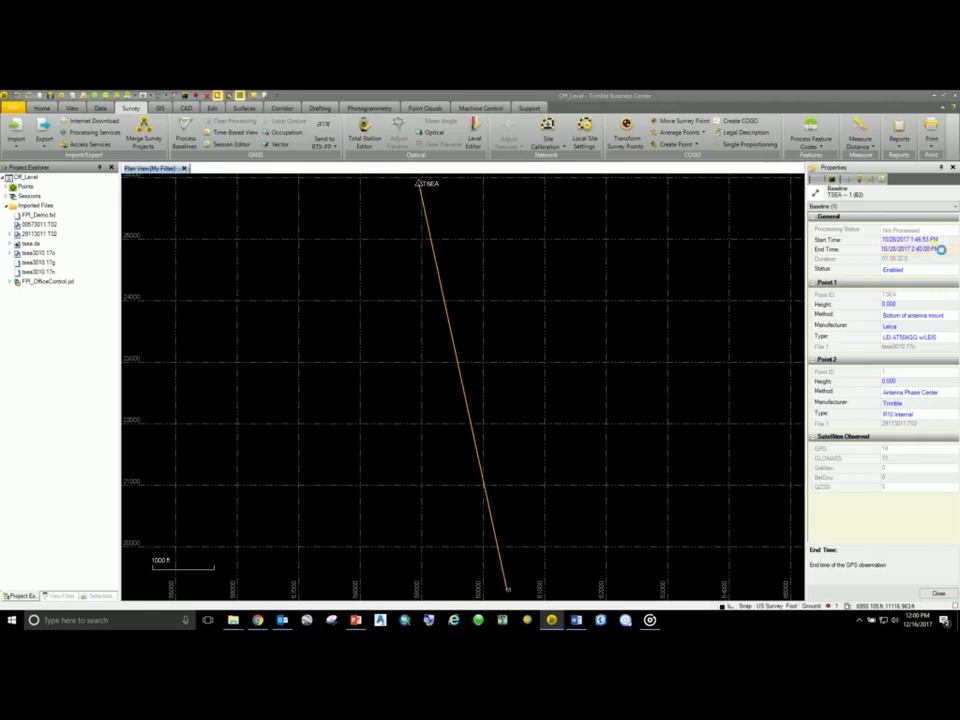
{"action": "left_click", "coordinate": [873, 259]}
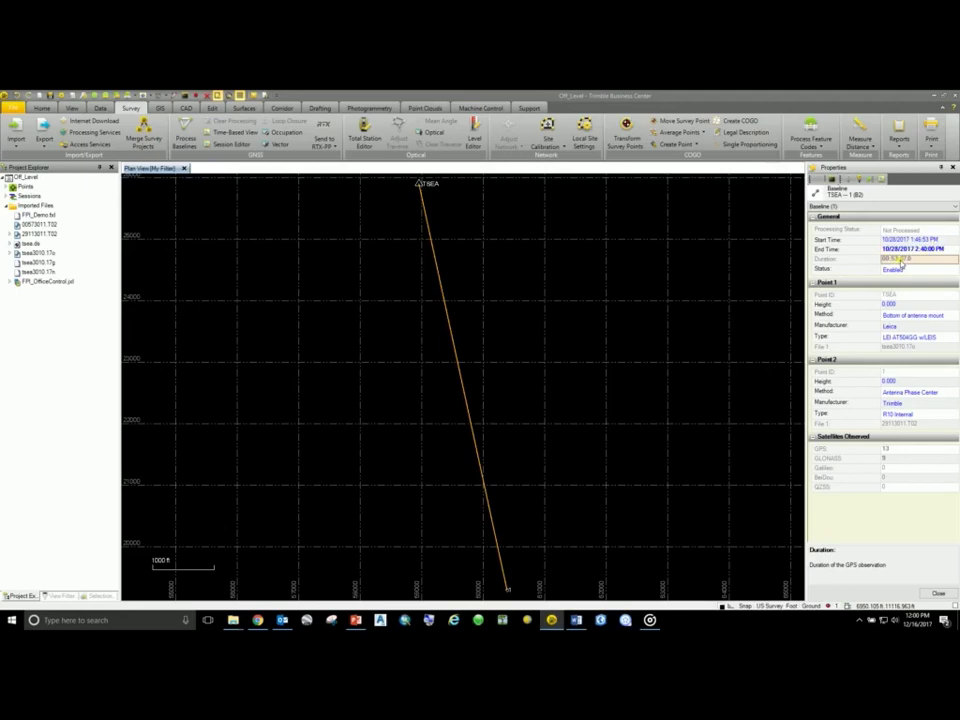
Process the trimmed baseline, save its Fixed solution, and select the new vector to view its precisions.
{"action": "left_click", "coordinate": [574, 383]}
{"action": "scroll", "coordinate": [573, 384], "scroll_direction": "down", "scroll_amount": 3}
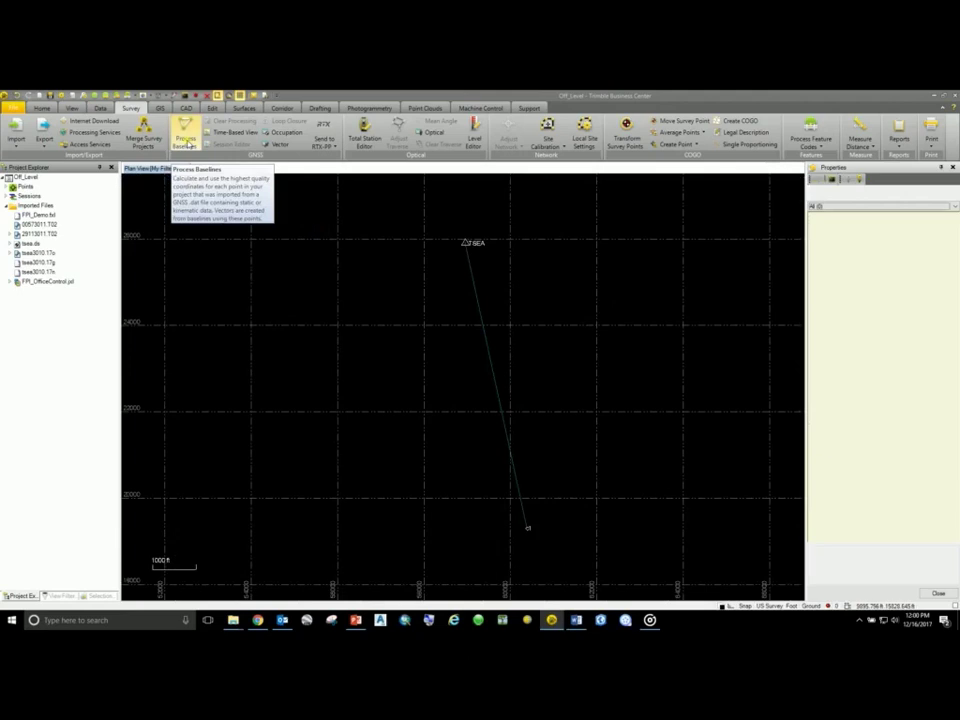
{"action": "left_click", "coordinate": [187, 143]}
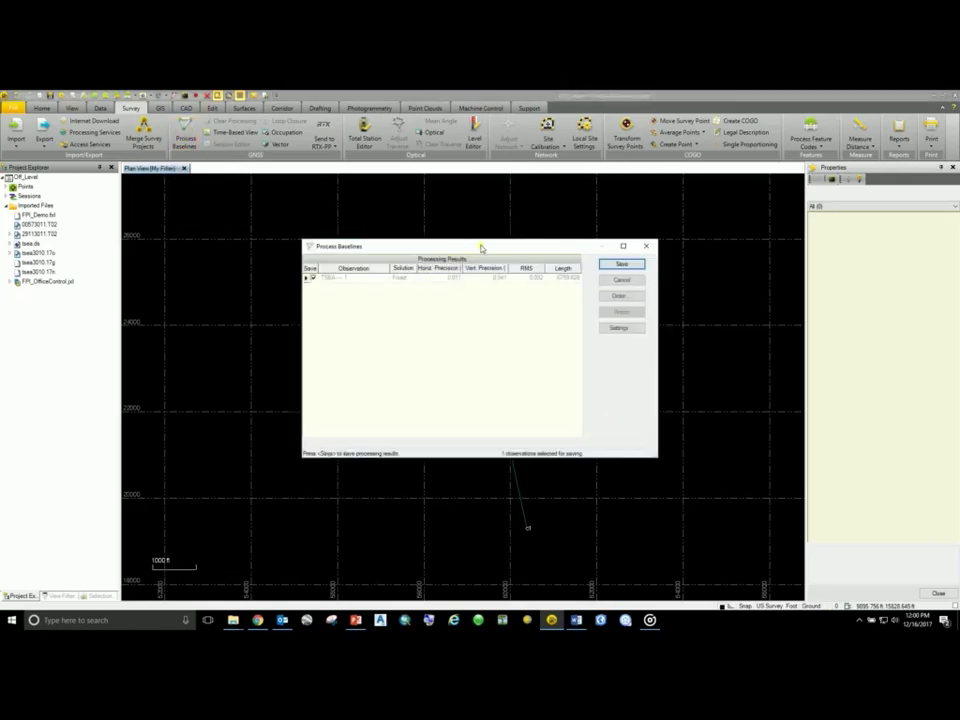
{"action": "left_click", "coordinate": [454, 281]}
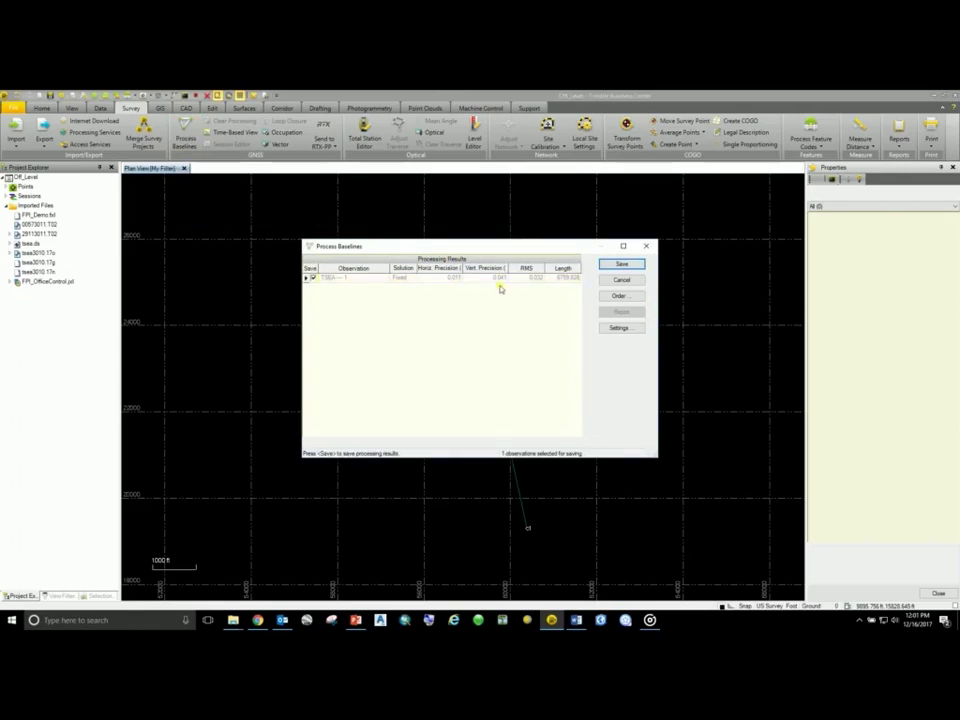
{"action": "left_click", "coordinate": [621, 265]}
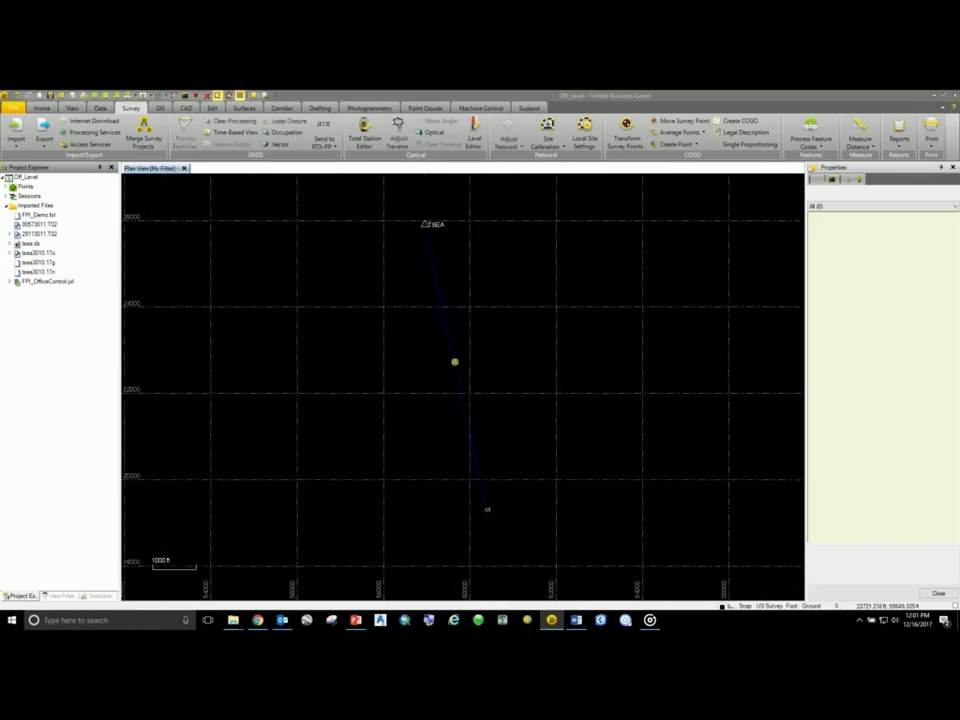
{"action": "left_click", "coordinate": [454, 362]}
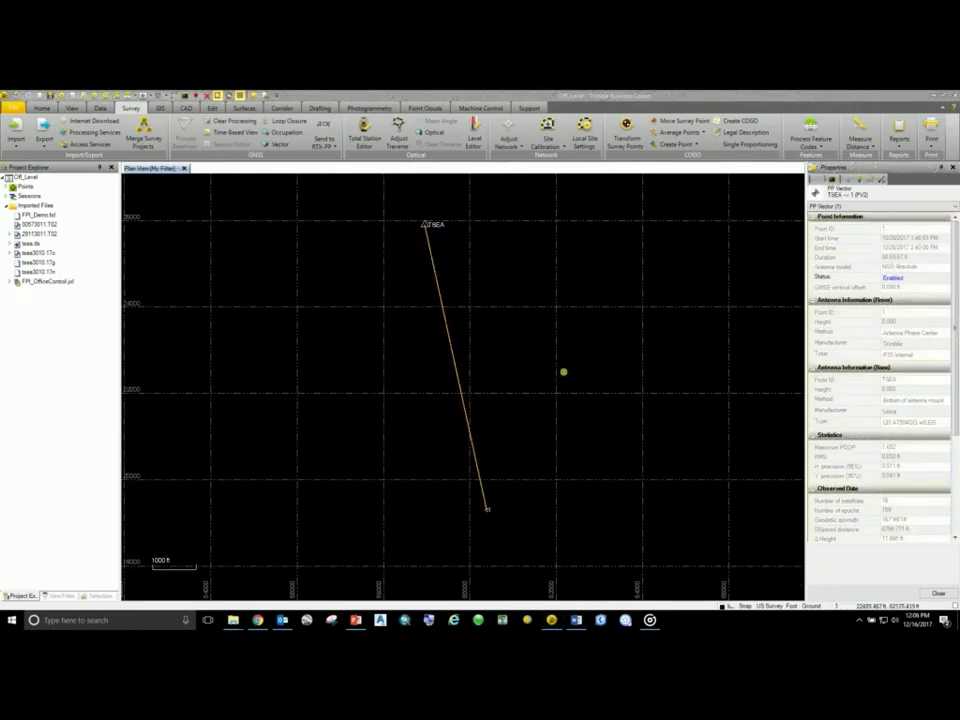